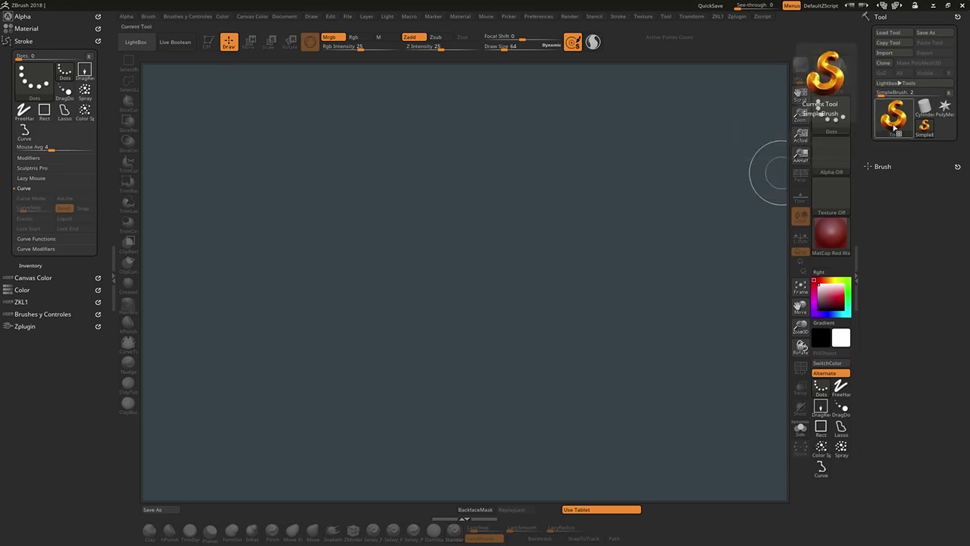
# Step: Draw a Sphere3D primitive on the canvas and show its Initialize settings
pyautogui.click(895, 122)
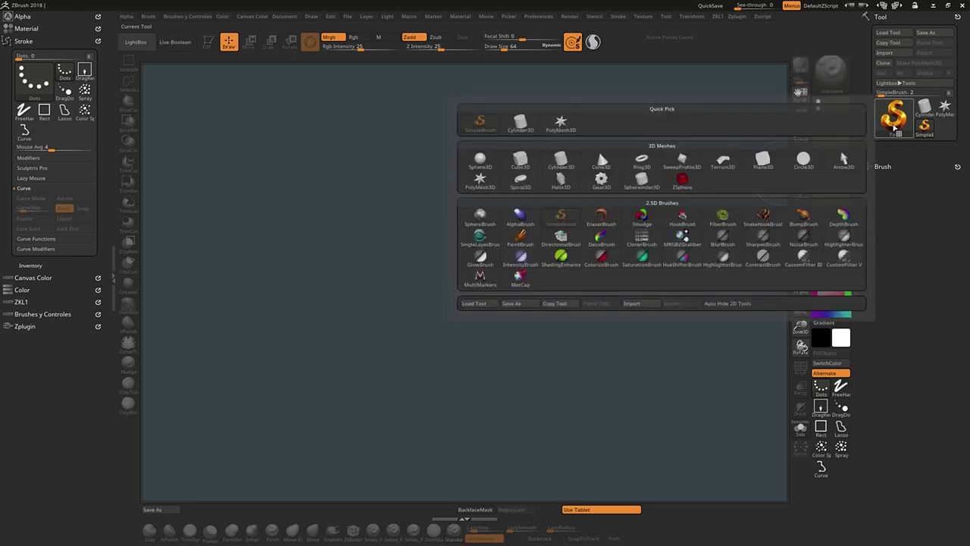
pyautogui.click(489, 165)
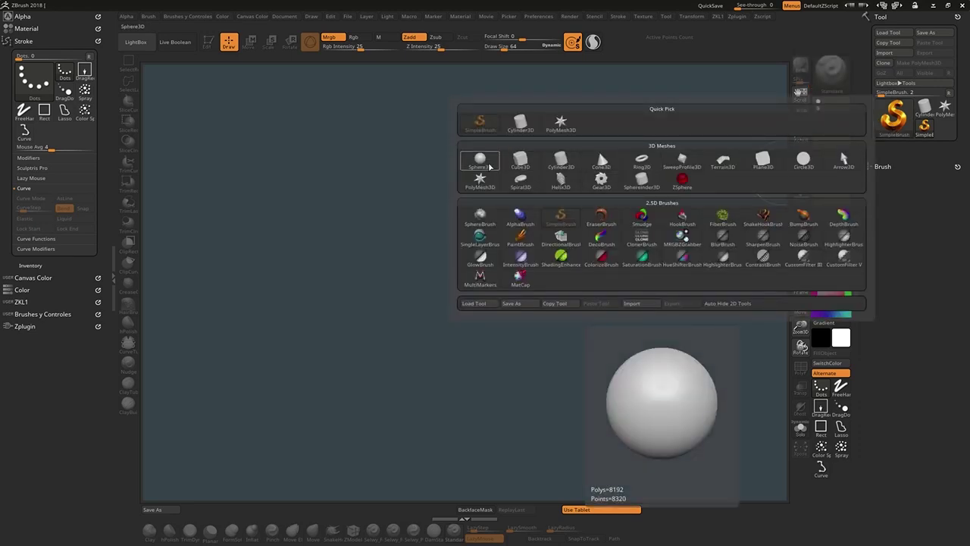
pyautogui.moveTo(450, 261); pyautogui.dragTo(446, 450)
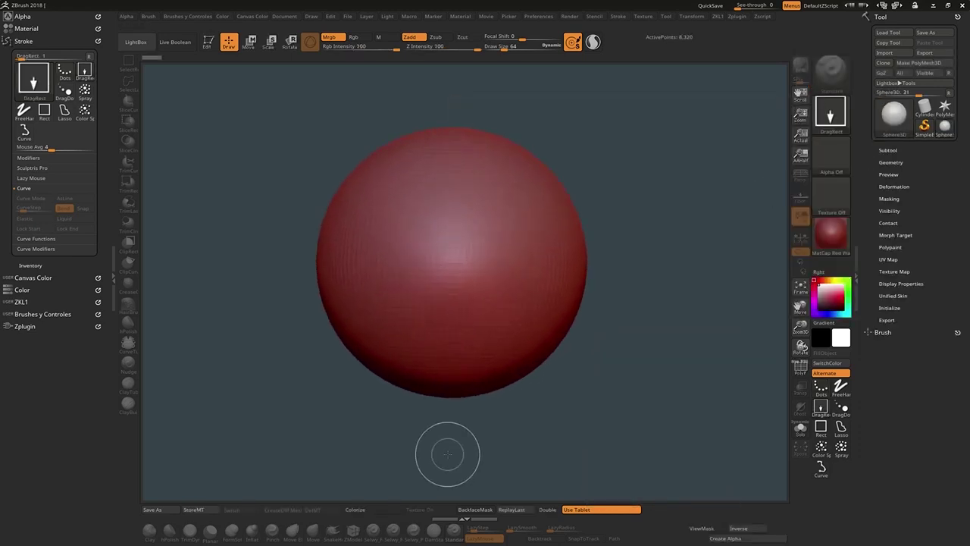
pyautogui.click(890, 307)
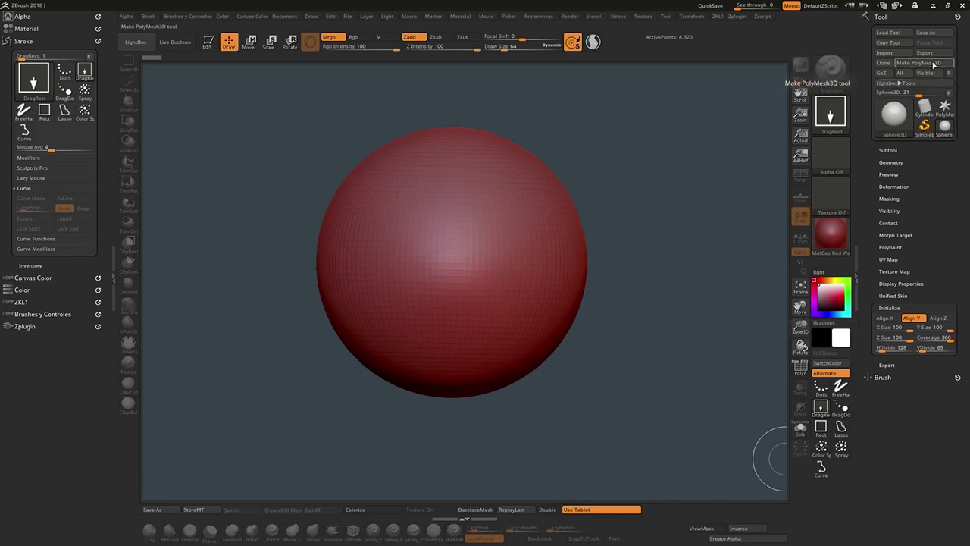
# Step: Clear the canvas, draw a PolyMesh3D star and put it in Edit mode
pyautogui.click(896, 112)
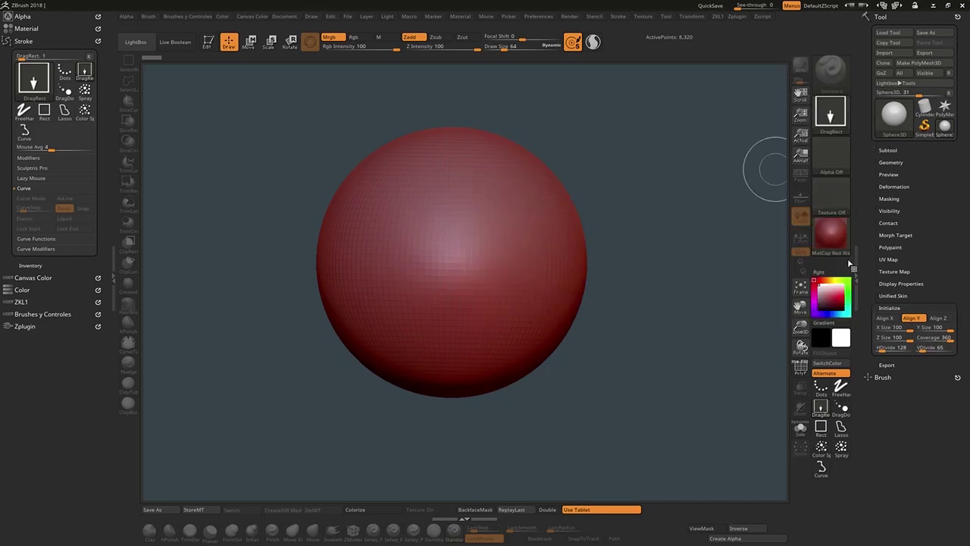
pyautogui.moveTo(943, 120)
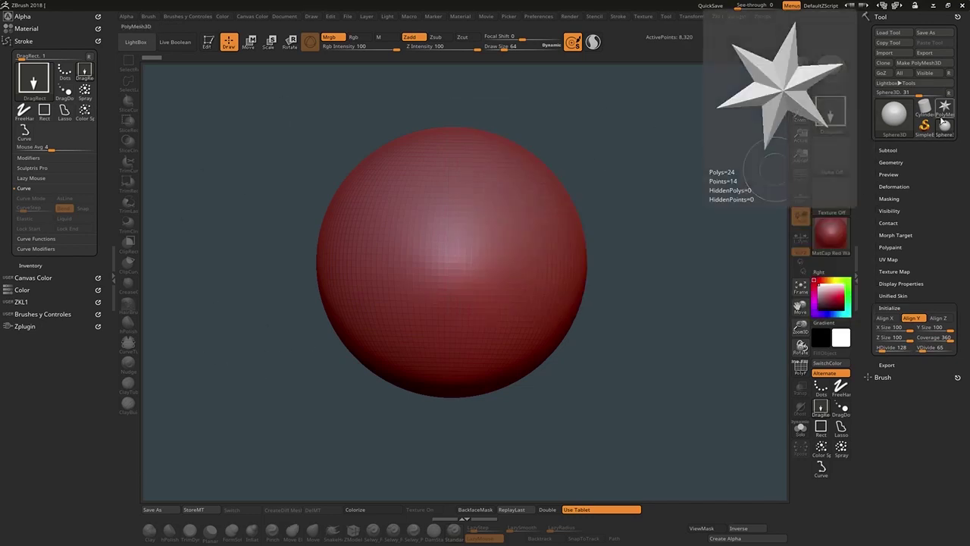
pyautogui.click(944, 114)
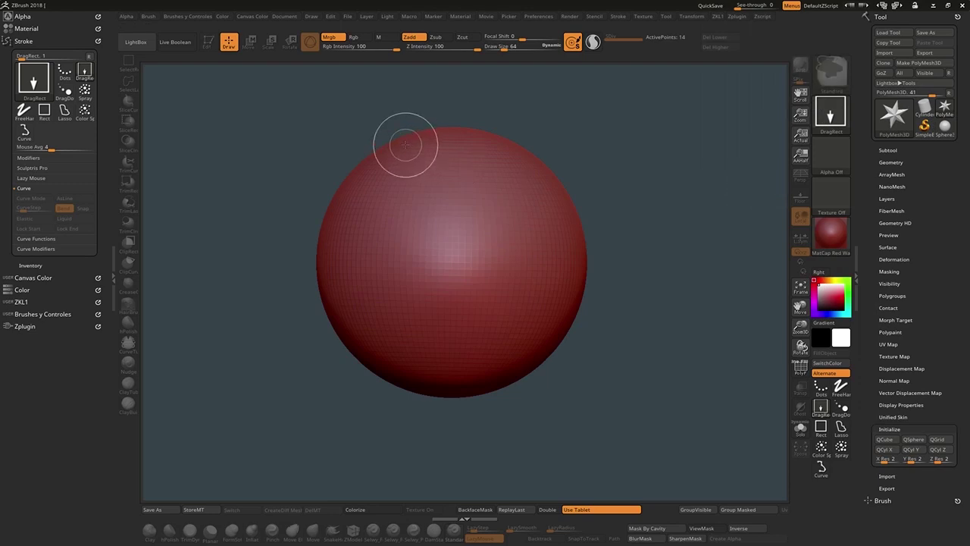
pyautogui.hotkey('ctrl', 'n')
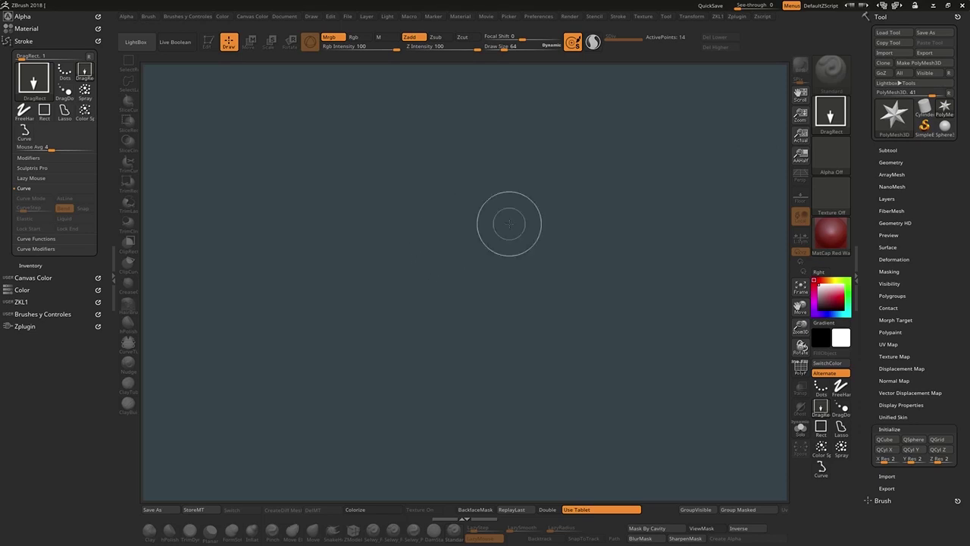
pyautogui.click(895, 134)
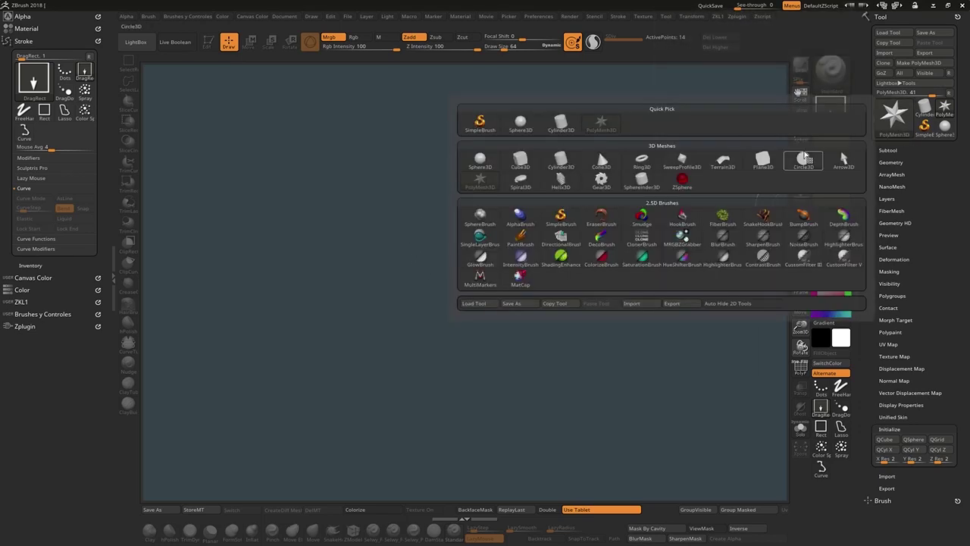
pyautogui.moveTo(435, 235); pyautogui.dragTo(297, 236)
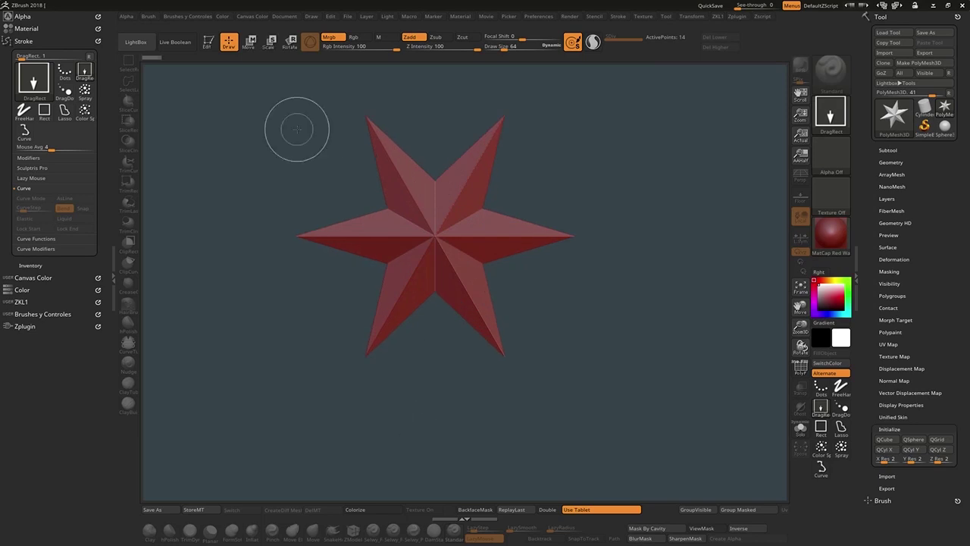
pyautogui.click(208, 50)
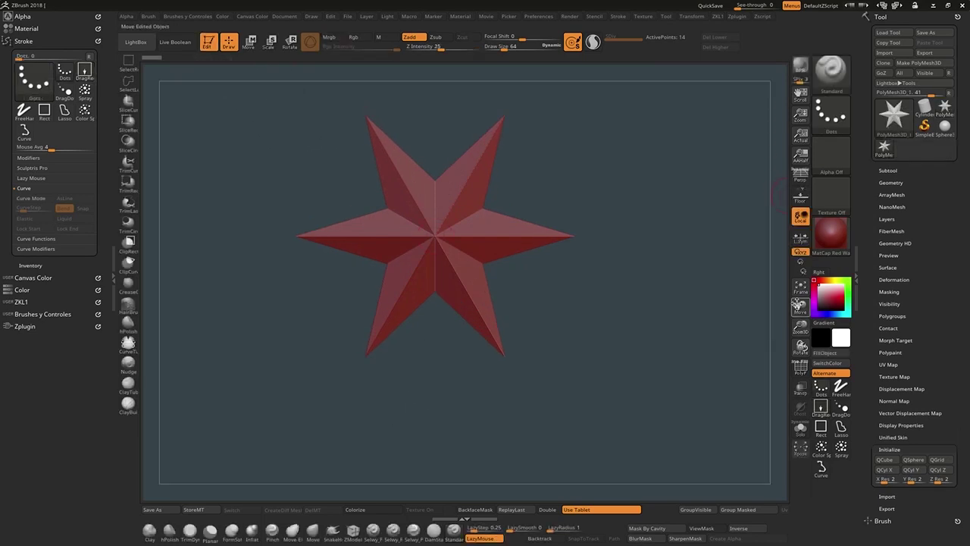
# Step: Activate the Move gizmo on the star, try moving the mesh along Z, and undo that move
pyautogui.moveTo(800, 308); pyautogui.dragTo(807, 373)
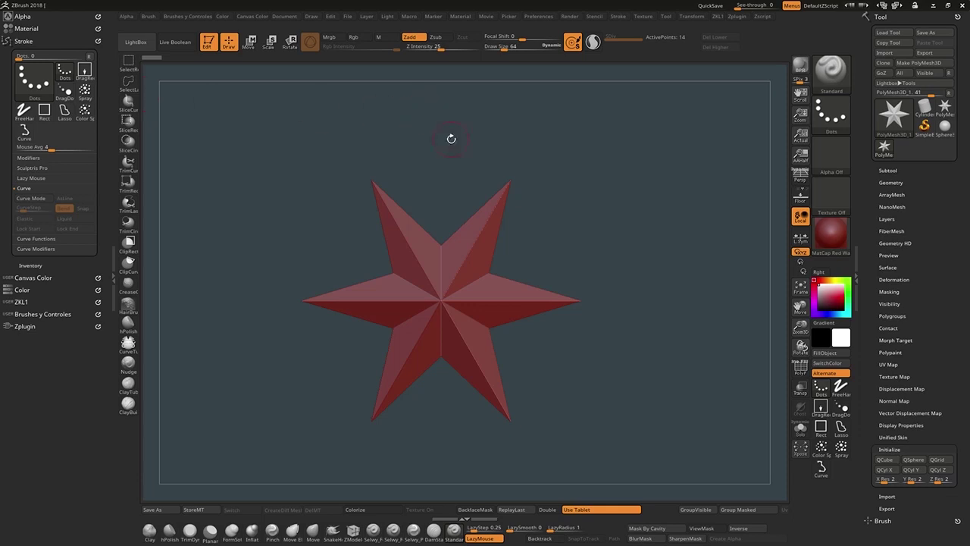
pyautogui.moveTo(588, 226); pyautogui.dragTo(599, 243)
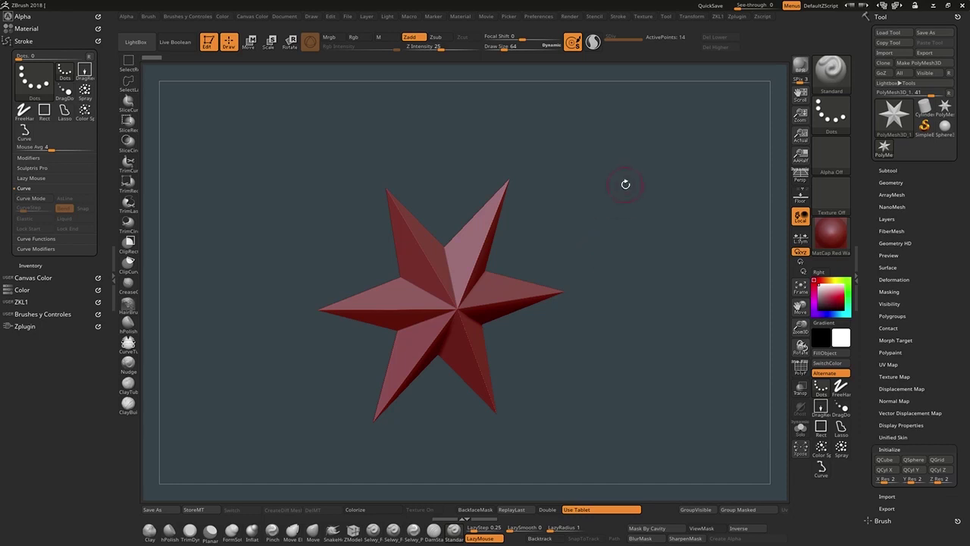
pyautogui.click(250, 44)
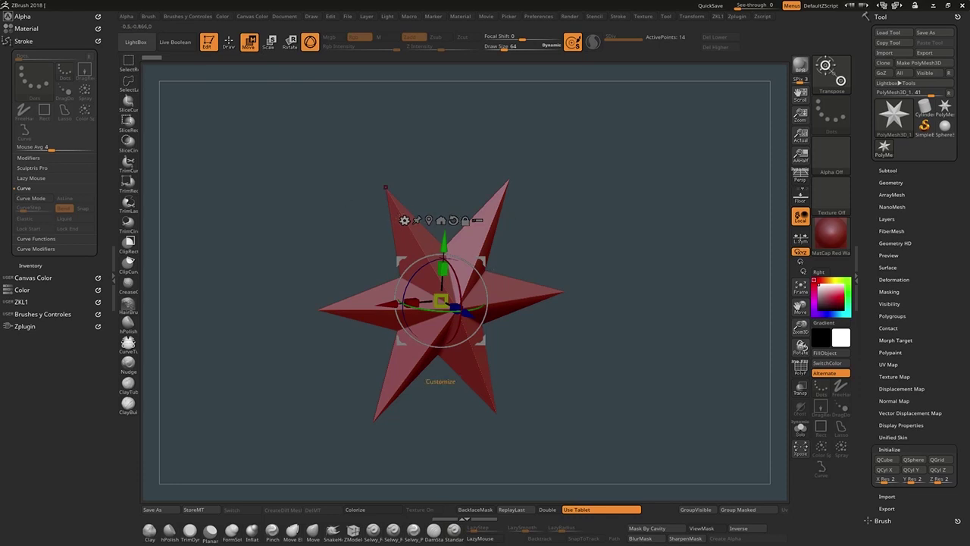
pyautogui.click(404, 220)
pyautogui.moveTo(467, 315)
pyautogui.mouseDown()
pyautogui.moveTo(489, 326)
pyautogui.moveTo(450, 309)
pyautogui.moveTo(472, 323)
pyautogui.mouseUp()
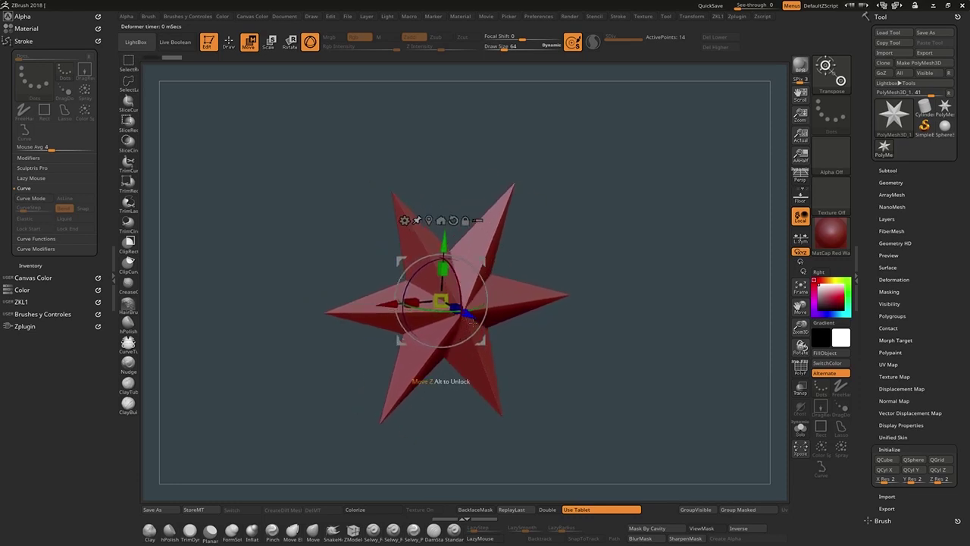
pyautogui.hotkey('ctrl', 'z')
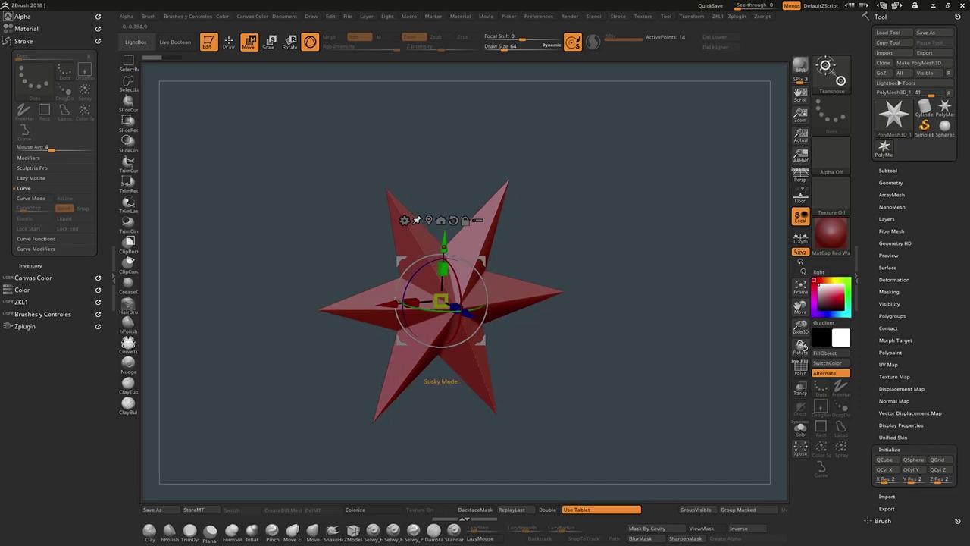
# Step: Offset only the gizmo below the star, try its Home function, undo that, and recentre the gizmo on the mesh
pyautogui.keyDown('alt'); pyautogui.moveTo(444, 241); pyautogui.dragTo(436, 370); pyautogui.keyUp('alt')
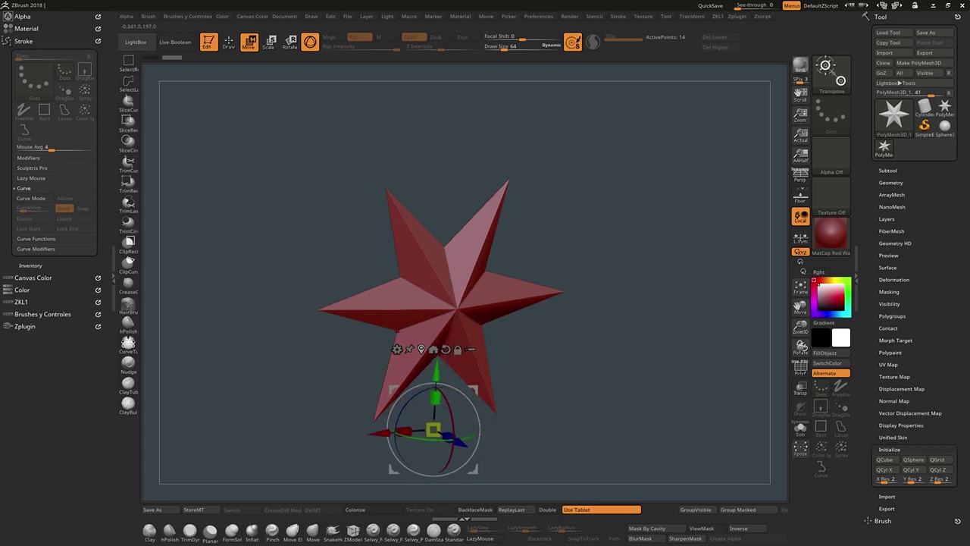
pyautogui.click(422, 350)
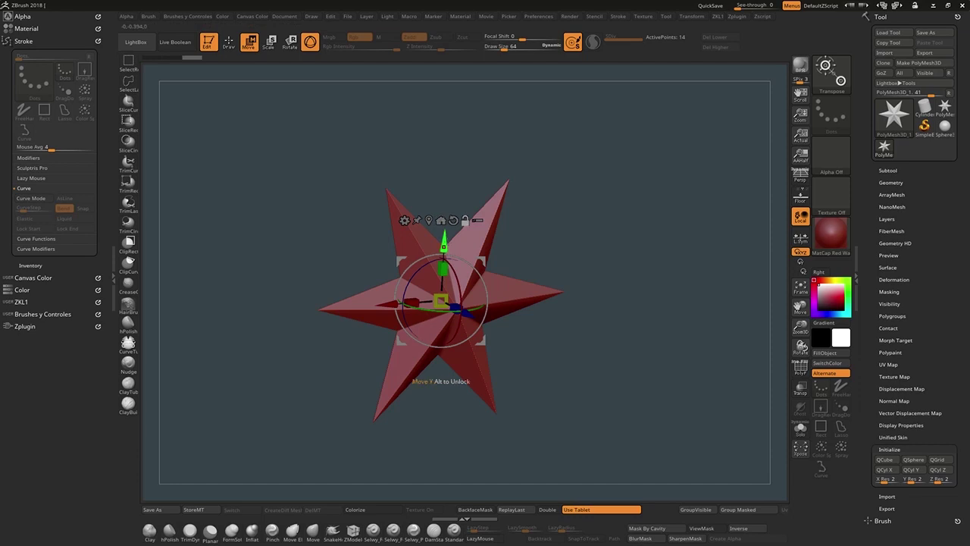
pyautogui.keyDown('alt'); pyautogui.moveTo(444, 241); pyautogui.dragTo(436, 386); pyautogui.keyUp('alt')
pyautogui.click(433, 365)
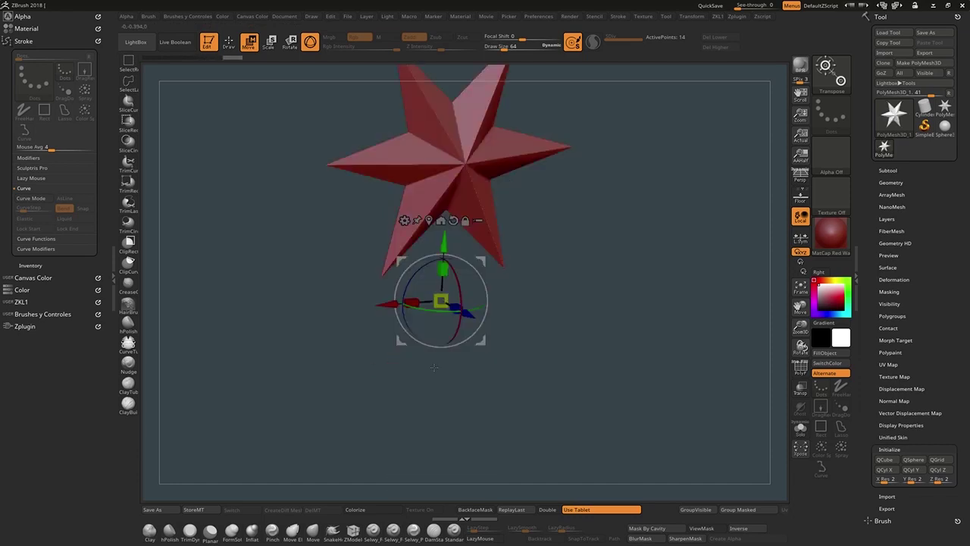
pyautogui.hotkey('ctrl', 'z')
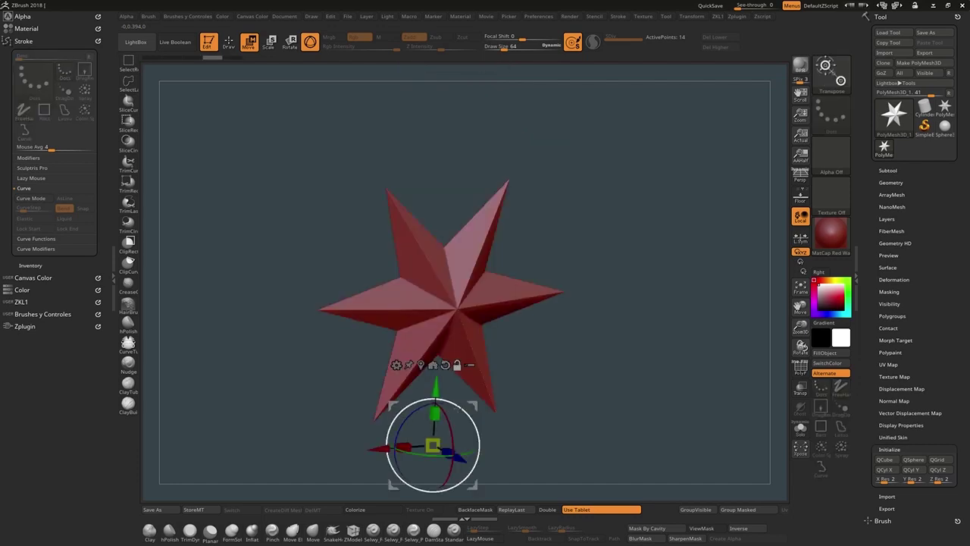
pyautogui.click(421, 367)
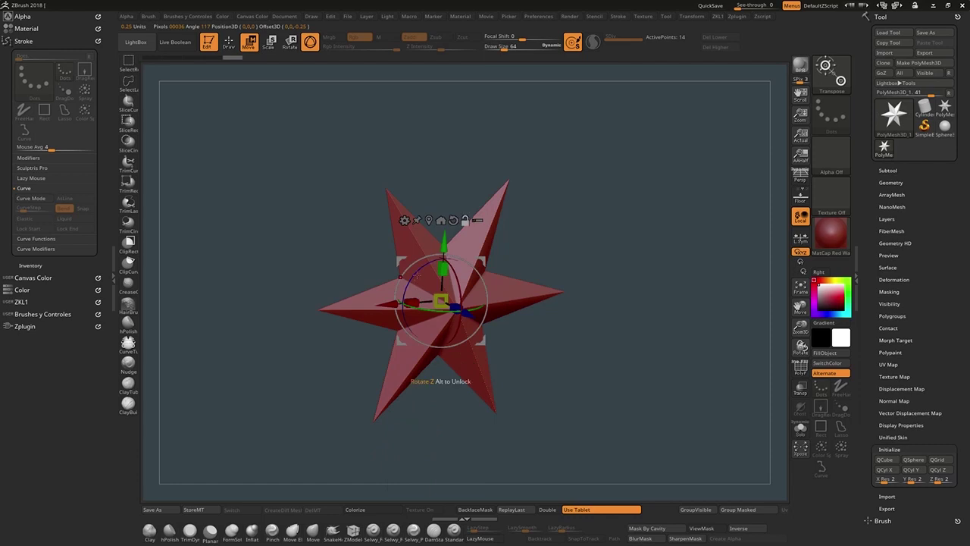
# Step: Rotate the gizmo independently of the star and reset its orientation
pyautogui.keyDown('alt'); pyautogui.moveTo(390, 314); pyautogui.dragTo(471, 322); pyautogui.keyUp('alt')
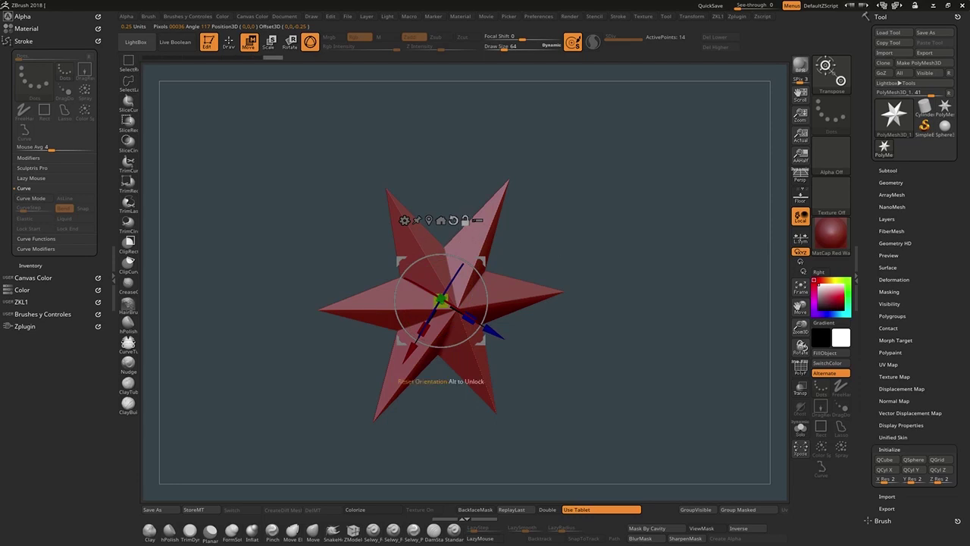
pyautogui.click(452, 220)
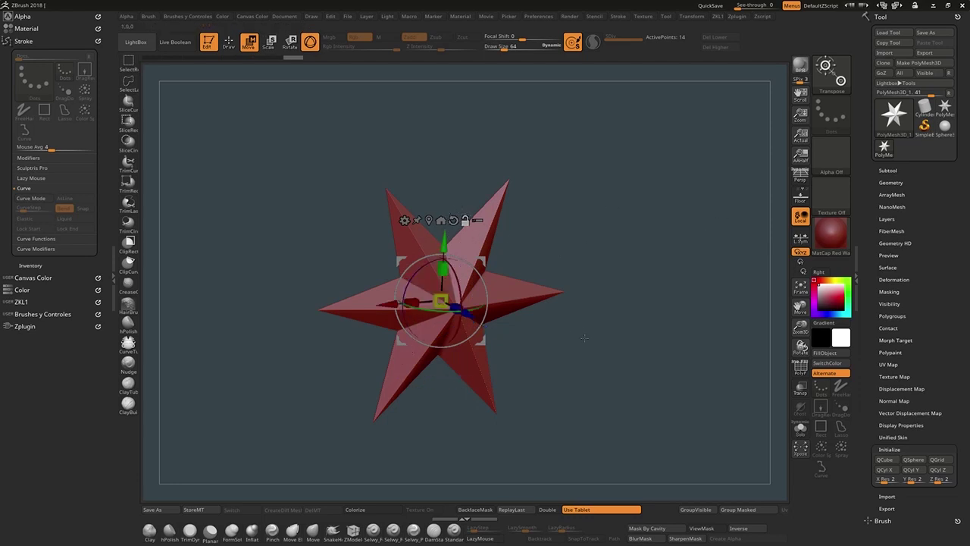
# Step: Offset the gizmo beyond the star's upper-left point, try moving the mesh with it, undo that move, and recentre the gizmo
pyautogui.moveTo(470, 231)
pyautogui.mouseDown(button='right')
pyautogui.moveTo(549, 279)
pyautogui.moveTo(465, 229)
pyautogui.moveTo(475, 238)
pyautogui.mouseUp(button='right')
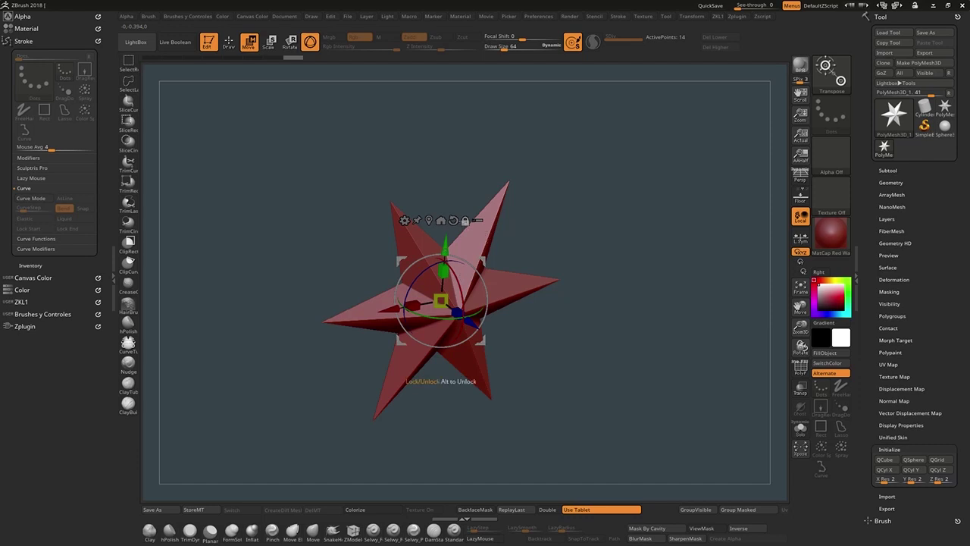
pyautogui.moveTo(445, 246)
pyautogui.keyDown('alt'); pyautogui.mouseDown()
pyautogui.moveTo(444, 273)
pyautogui.moveTo(444, 233)
pyautogui.moveTo(445, 249)
pyautogui.mouseUp(); pyautogui.keyUp('alt')
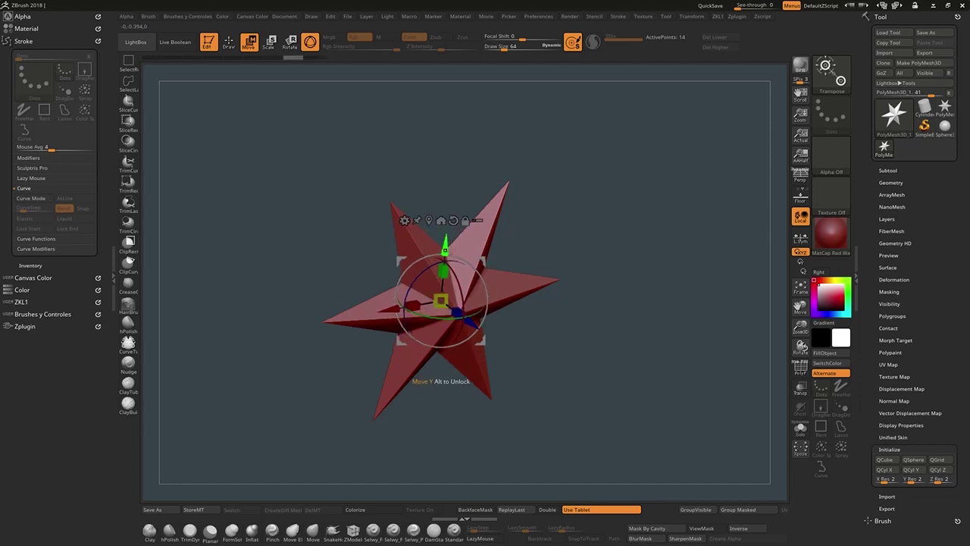
pyautogui.keyDown('alt'); pyautogui.moveTo(446, 247); pyautogui.dragTo(452, 160); pyautogui.keyUp('alt')
pyautogui.moveTo(397, 220)
pyautogui.keyDown('alt'); pyautogui.mouseDown()
pyautogui.moveTo(306, 235)
pyautogui.moveTo(499, 204)
pyautogui.mouseUp(); pyautogui.keyUp('alt')
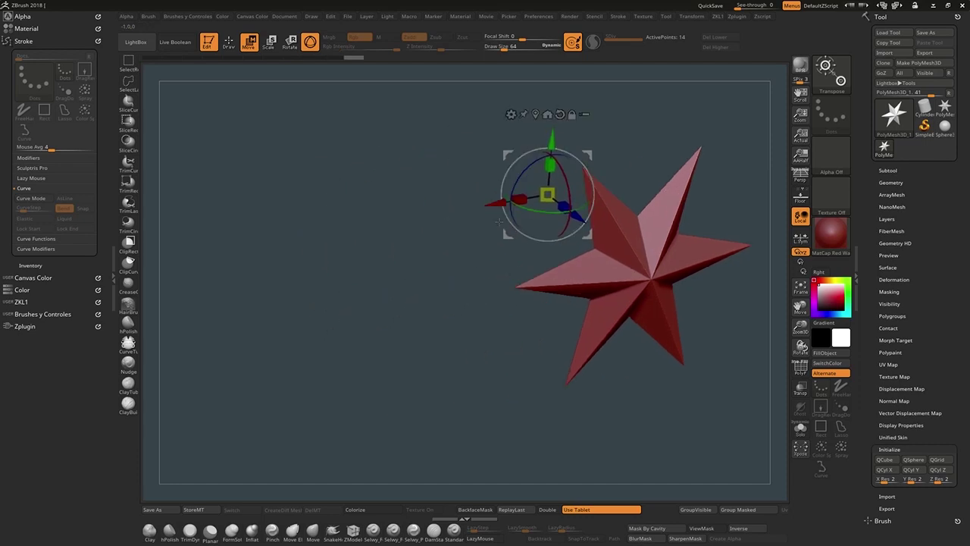
pyautogui.hotkey('ctrl', 'z')
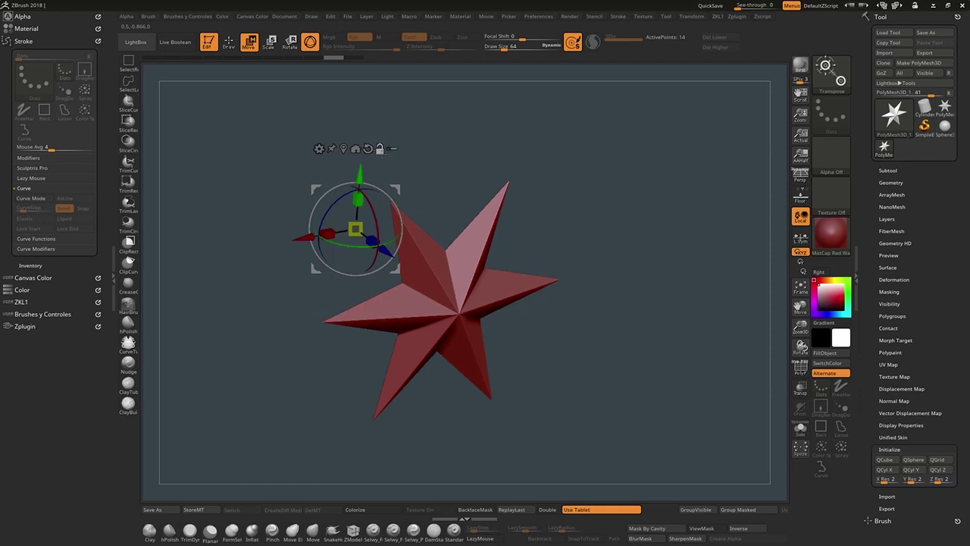
pyautogui.click(343, 149)
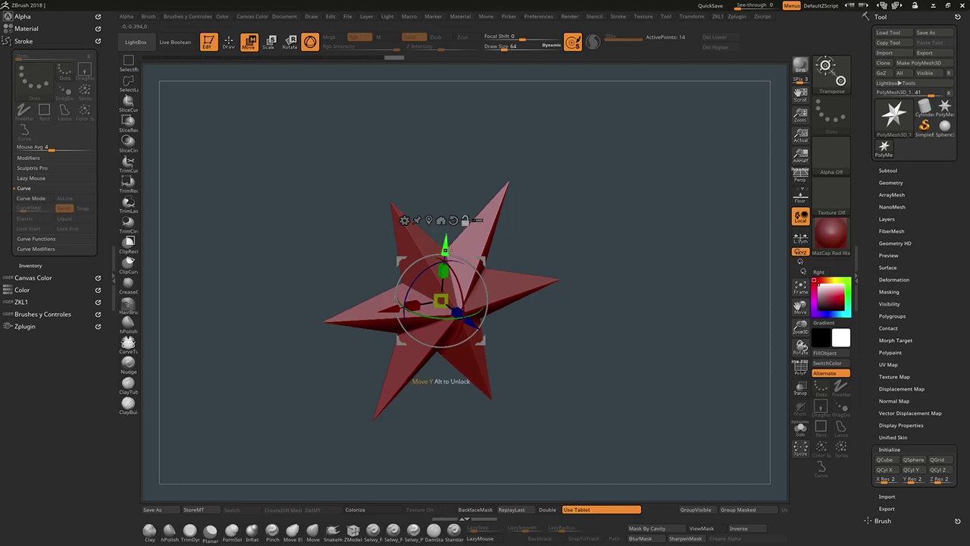
# Step: Move and rotate the unlocked gizmo away from the star, then return it to the mesh centre with its default orientation
pyautogui.moveTo(445, 249); pyautogui.dragTo(455, 121)
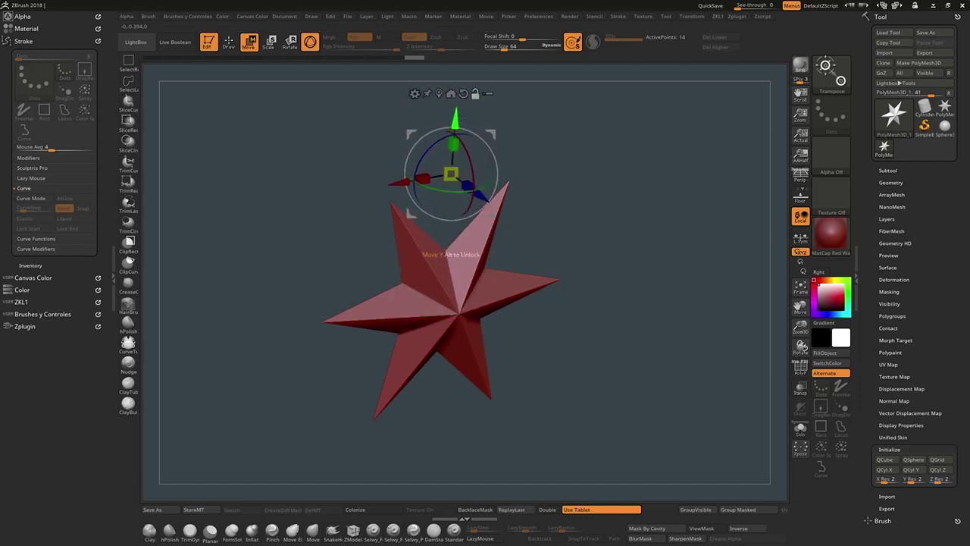
pyautogui.moveTo(402, 182); pyautogui.dragTo(262, 207)
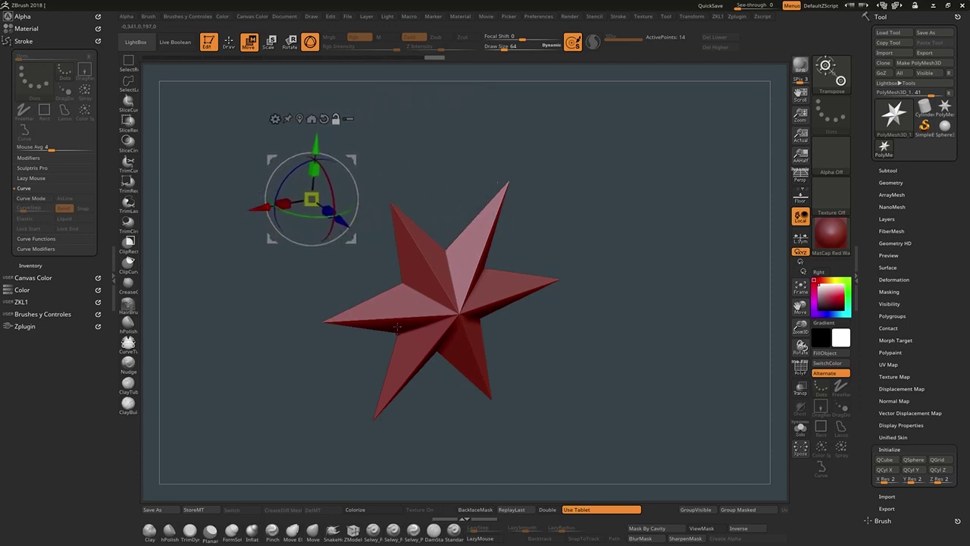
pyautogui.moveTo(330, 174); pyautogui.dragTo(329, 220)
pyautogui.moveTo(315, 186)
pyautogui.mouseDown()
pyautogui.moveTo(285, 198)
pyautogui.moveTo(352, 186)
pyautogui.moveTo(343, 179)
pyautogui.moveTo(326, 191)
pyautogui.moveTo(336, 186)
pyautogui.mouseUp()
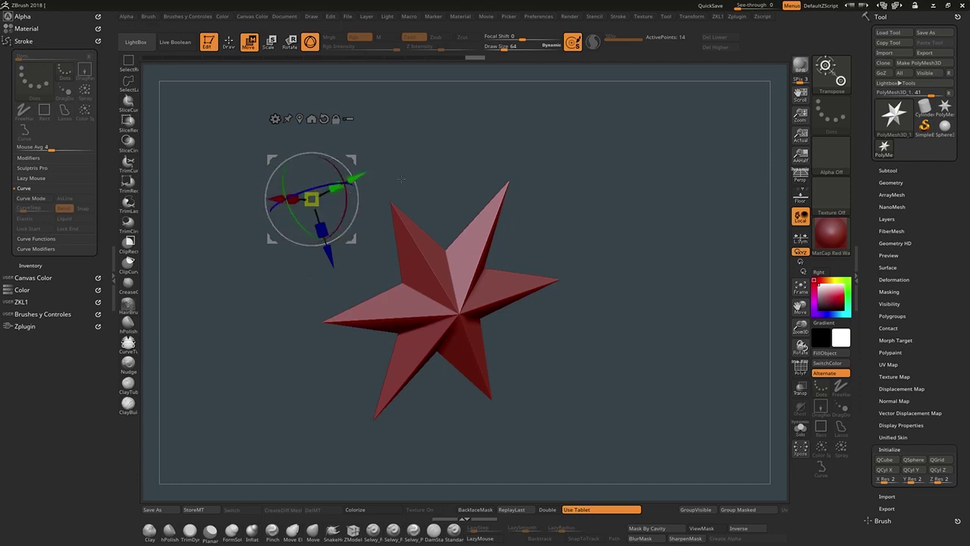
pyautogui.click(300, 119)
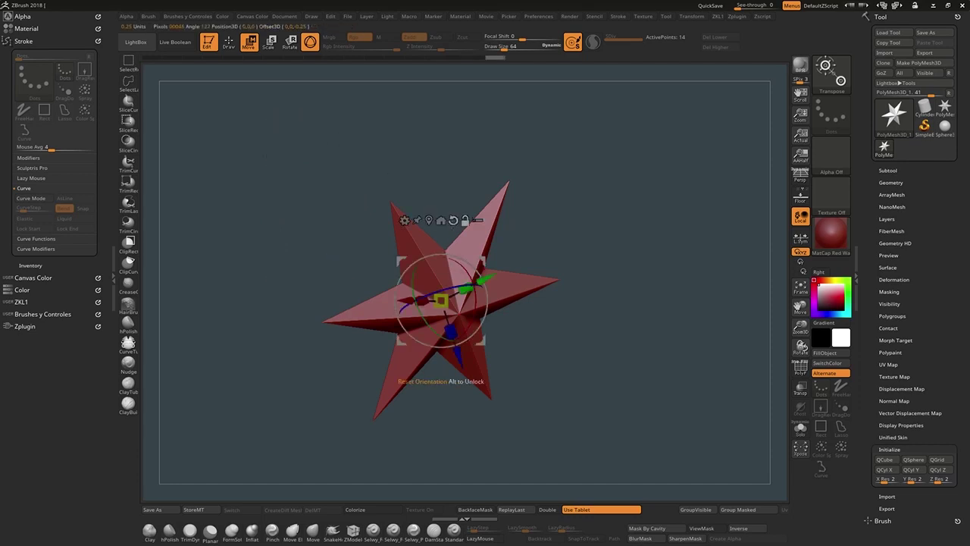
pyautogui.click(453, 220)
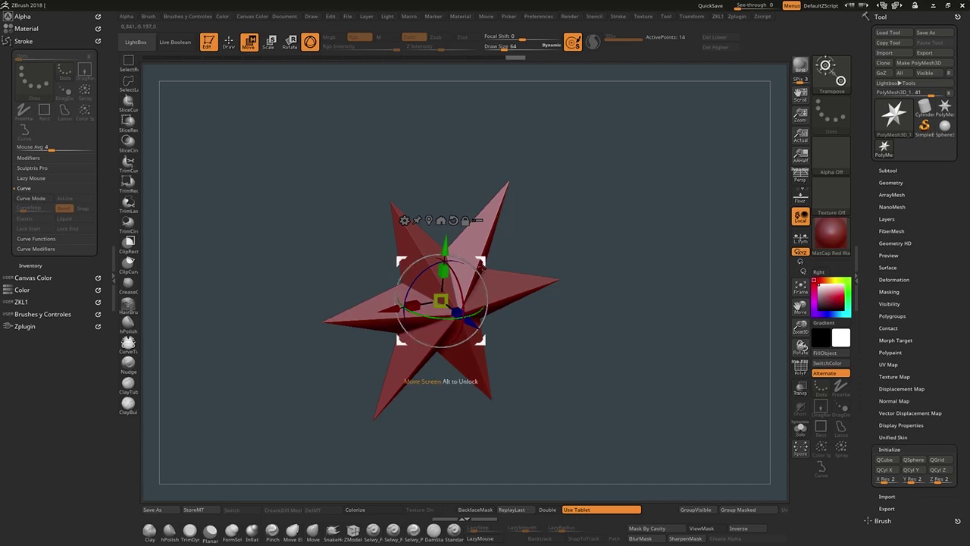
# Step: Move the unlocked gizmo in the screen plane beyond the star's right side, orbit to a tilted view, and recentre the gizmo on the mesh
pyautogui.moveTo(482, 260); pyautogui.dragTo(717, 202)
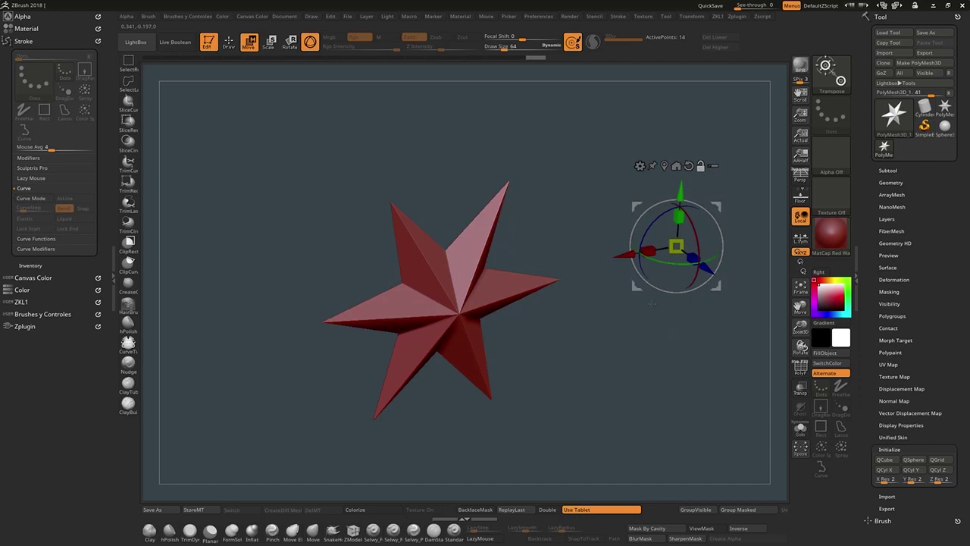
pyautogui.press('ctrl')
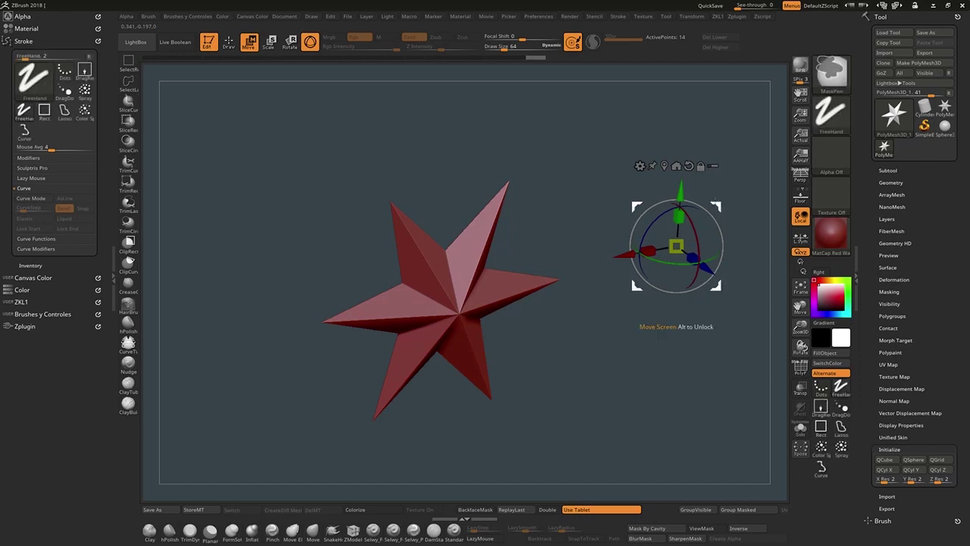
pyautogui.moveTo(726, 182); pyautogui.dragTo(667, 248)
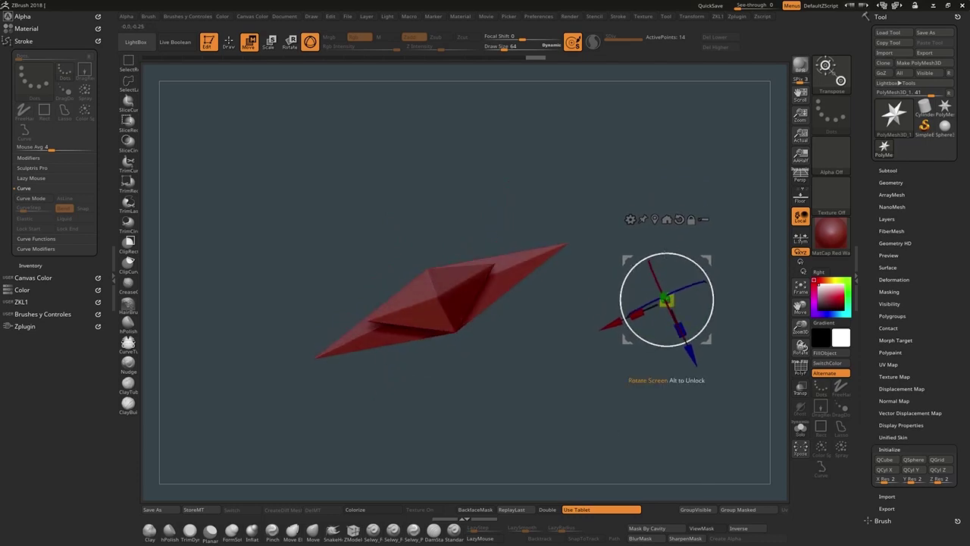
pyautogui.keyDown('ctrl'); pyautogui.moveTo(671, 185); pyautogui.dragTo(691, 207); pyautogui.keyUp('ctrl')
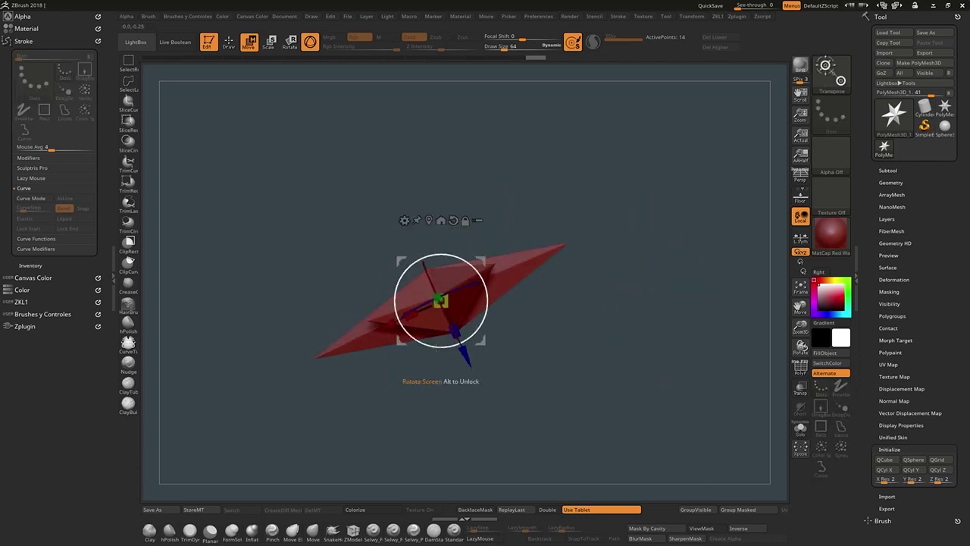
# Step: Slide only the gizmo along its X axis and its Z axis, recentring it on the star after each move
pyautogui.moveTo(377, 329)
pyautogui.keyDown('alt'); pyautogui.mouseDown()
pyautogui.moveTo(607, 259)
pyautogui.moveTo(620, 300)
pyautogui.mouseUp(); pyautogui.keyUp('alt')
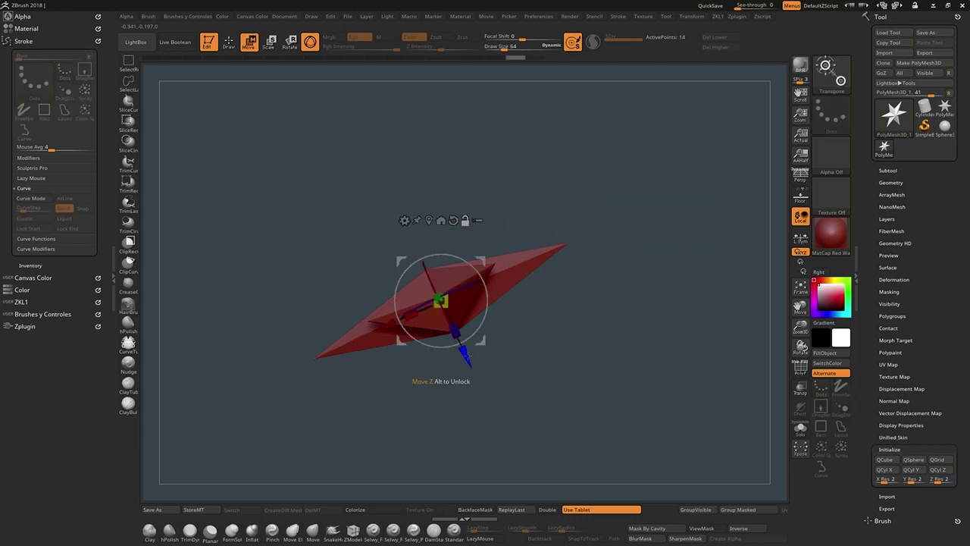
pyautogui.keyDown('alt'); pyautogui.moveTo(465, 357); pyautogui.dragTo(523, 496); pyautogui.keyUp('alt')
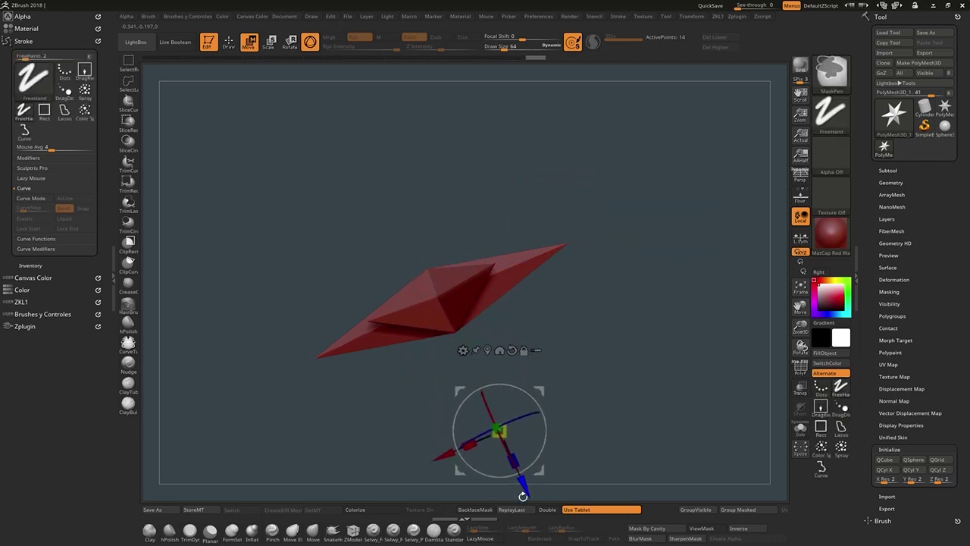
pyautogui.keyDown('ctrl'); pyautogui.moveTo(551, 464); pyautogui.dragTo(558, 303); pyautogui.keyUp('ctrl')
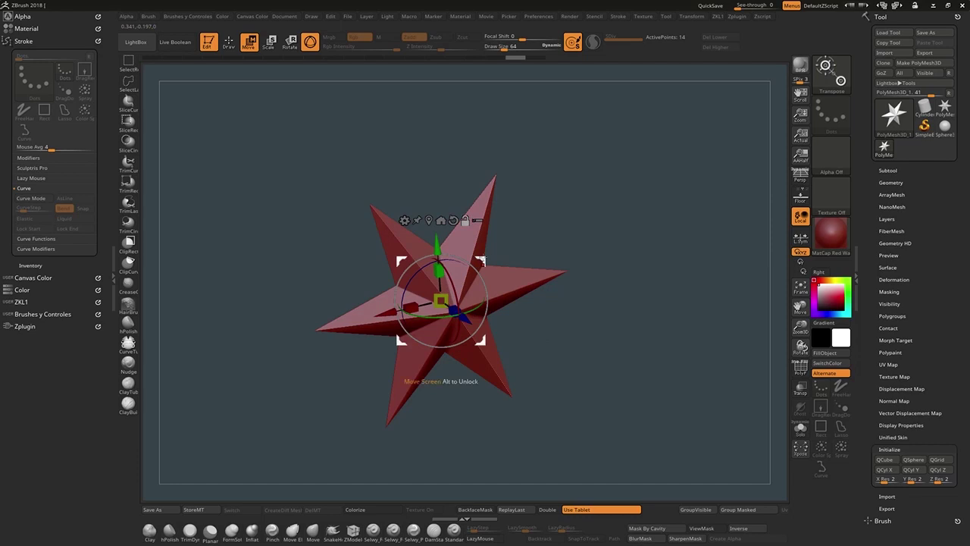
# Step: Offset the unlocked gizmo parallel to the screen beyond the star's lower-right side from several view angles, returning it to the mesh centre each time
pyautogui.keyDown('alt'); pyautogui.moveTo(480, 260); pyautogui.dragTo(742, 331); pyautogui.keyUp('alt')
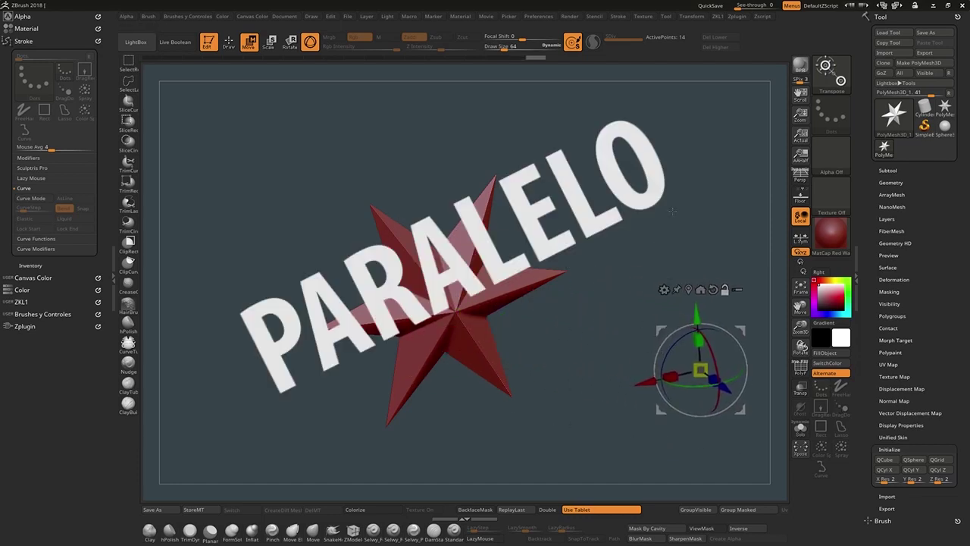
pyautogui.moveTo(671, 211); pyautogui.dragTo(588, 275)
pyautogui.hotkey('ctrl', 'z')
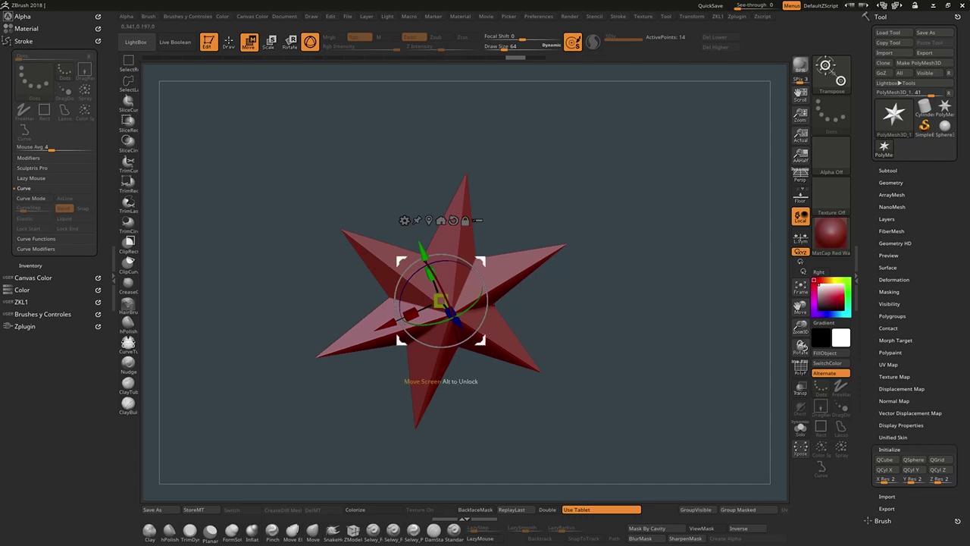
pyautogui.keyDown('alt'); pyautogui.moveTo(481, 341); pyautogui.dragTo(746, 420); pyautogui.keyUp('alt')
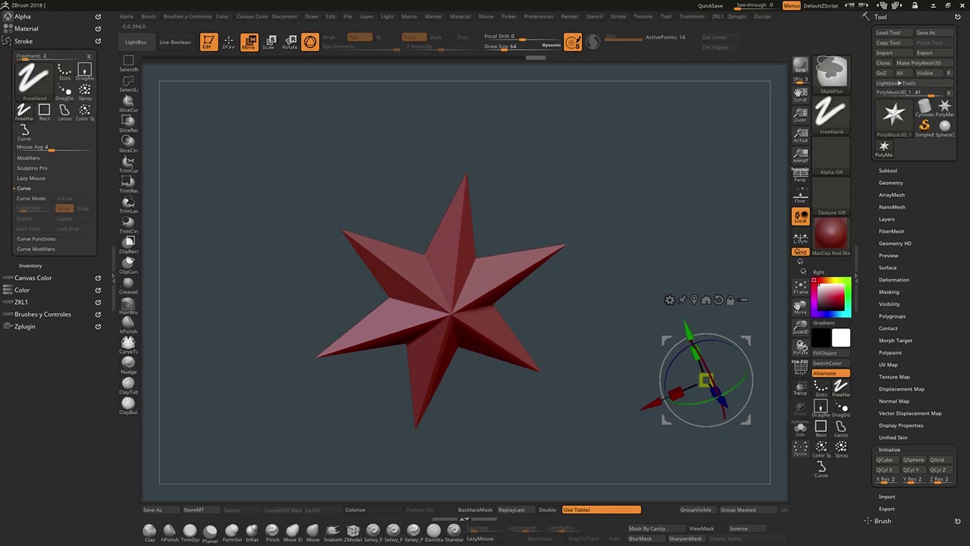
pyautogui.hotkey('ctrl', 'z')
pyautogui.moveTo(644, 299); pyautogui.dragTo(720, 299)
pyautogui.keyDown('alt'); pyautogui.moveTo(484, 343); pyautogui.dragTo(720, 449); pyautogui.keyUp('alt')
pyautogui.moveTo(579, 243); pyautogui.dragTo(649, 324)
pyautogui.hotkey('ctrl', 'z')
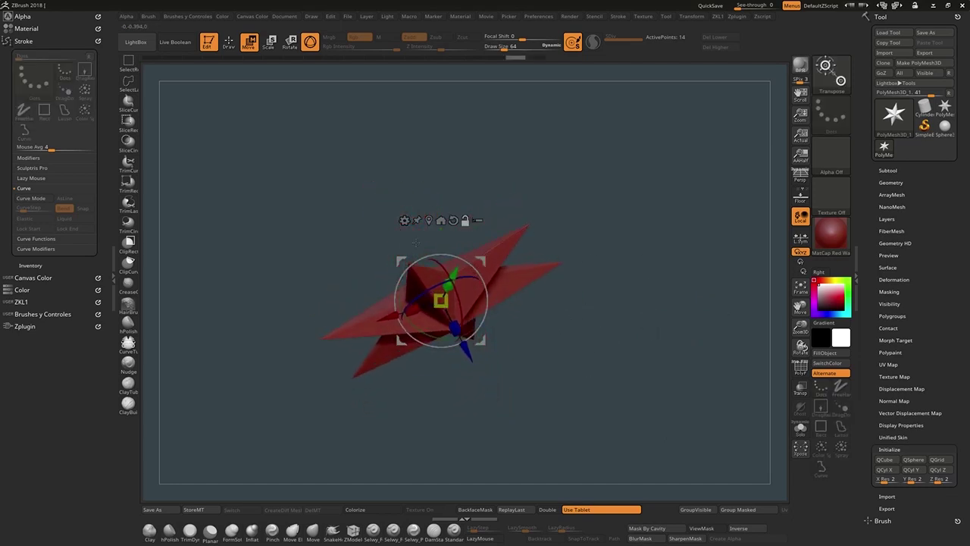
# Step: Rotate the unlocked gizmo in different directions independently of the star, and restore its default orientation
pyautogui.keyDown('alt'); pyautogui.moveTo(481, 276); pyautogui.dragTo(519, 381); pyautogui.keyUp('alt')
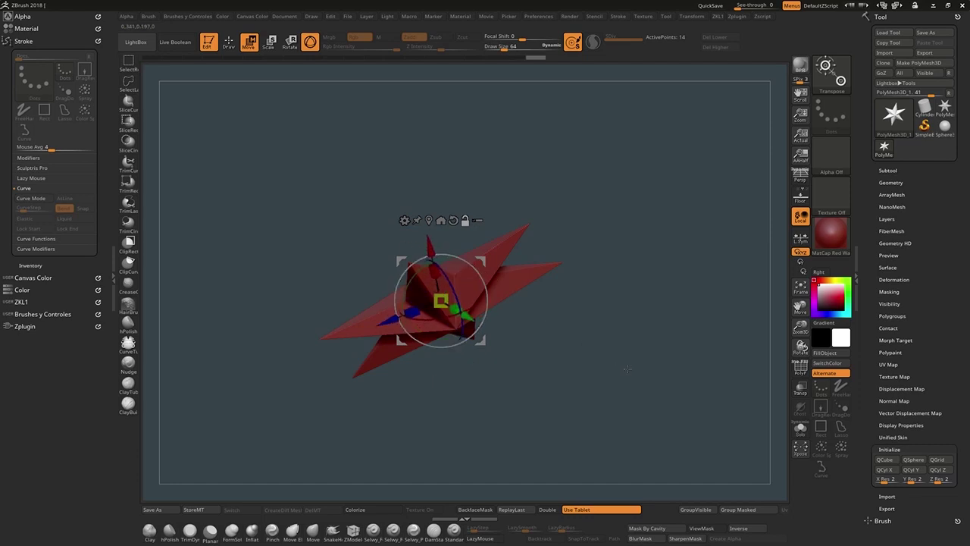
pyautogui.moveTo(627, 369); pyautogui.dragTo(613, 324)
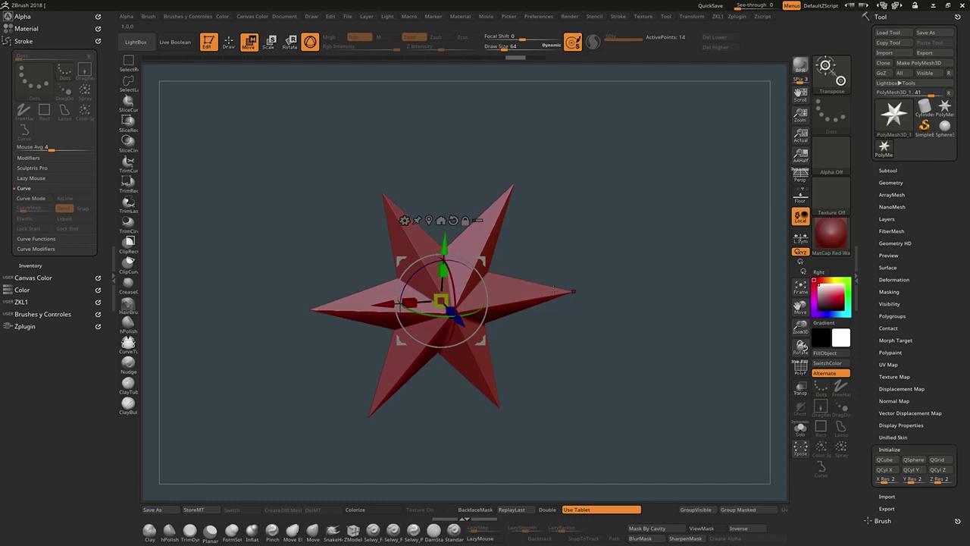
pyautogui.moveTo(553, 334); pyautogui.dragTo(614, 349)
pyautogui.moveTo(440, 301); pyautogui.dragTo(479, 345)
pyautogui.press('ctrl')
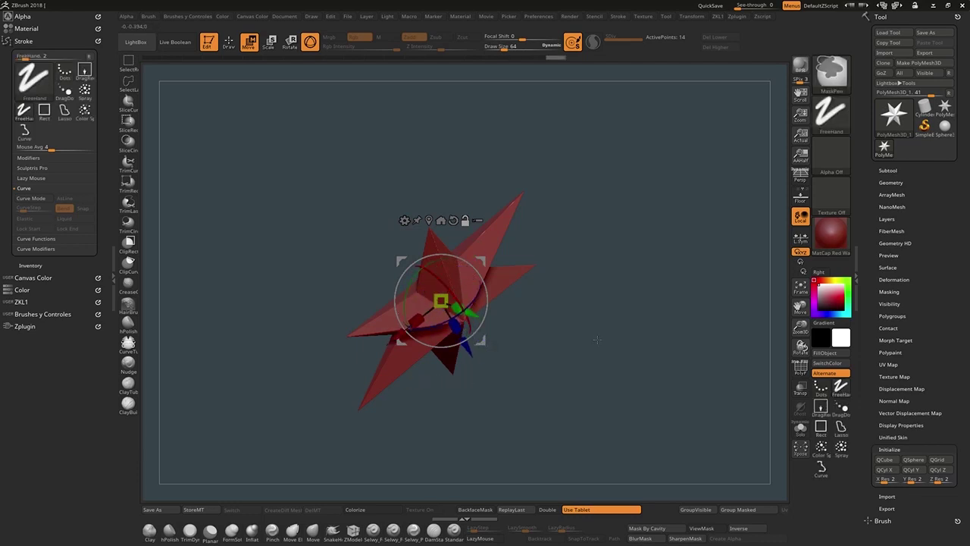
pyautogui.hotkey('ctrl', 'z')
pyautogui.hotkey('ctrl', 'z')
pyautogui.hotkey('ctrl', 'z')
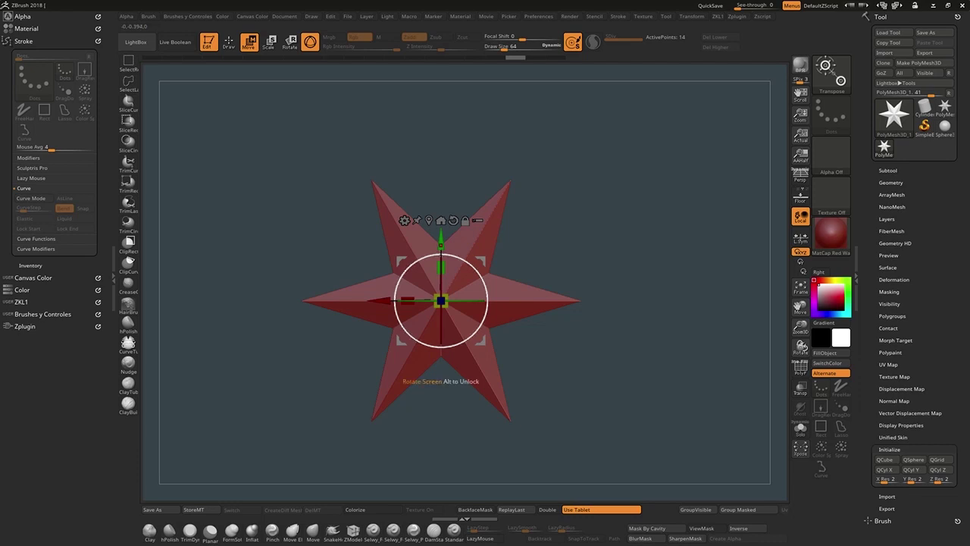
# Step: Replace the star with a Cylinder 3D primitive, turn on the polyframe display to inspect it, and undo the replacement
pyautogui.click(404, 220)
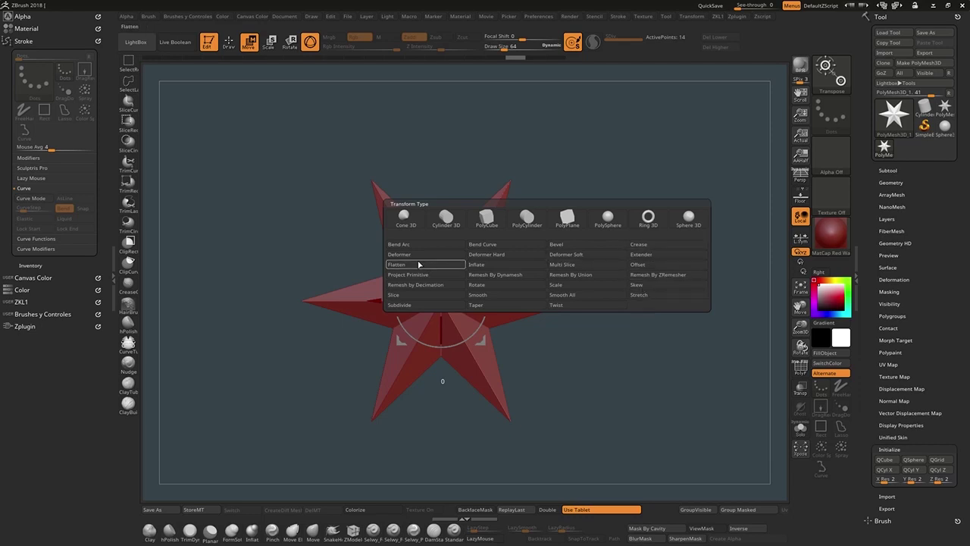
pyautogui.click(441, 223)
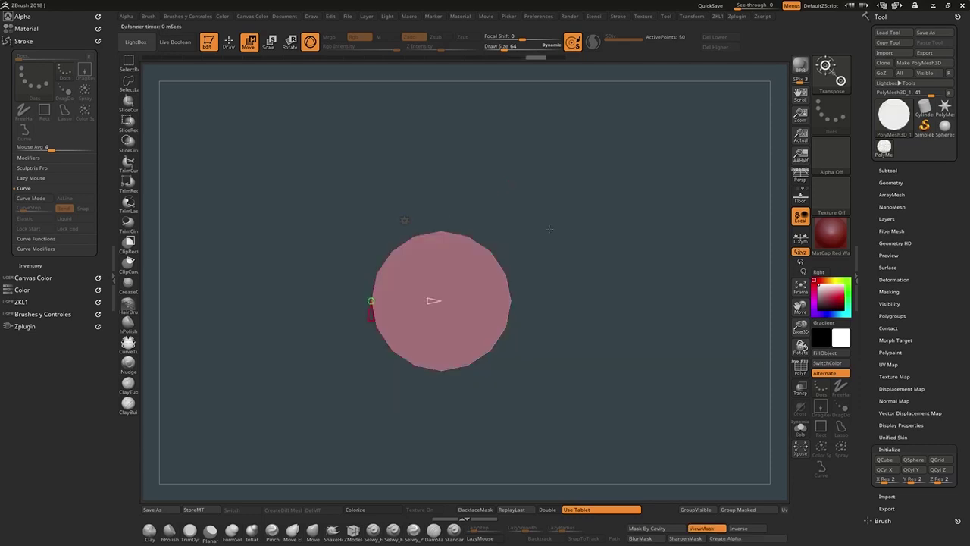
pyautogui.click(800, 367)
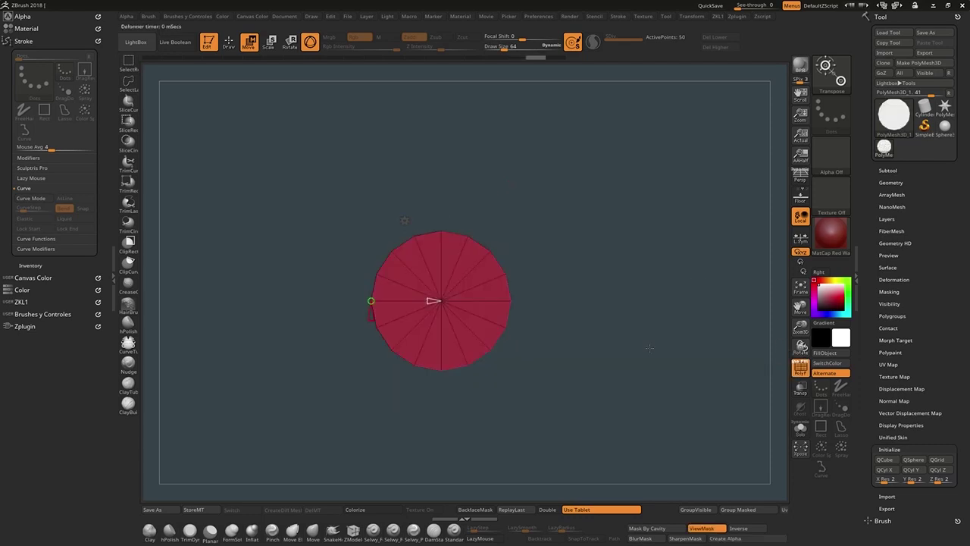
pyautogui.moveTo(712, 379); pyautogui.dragTo(635, 362)
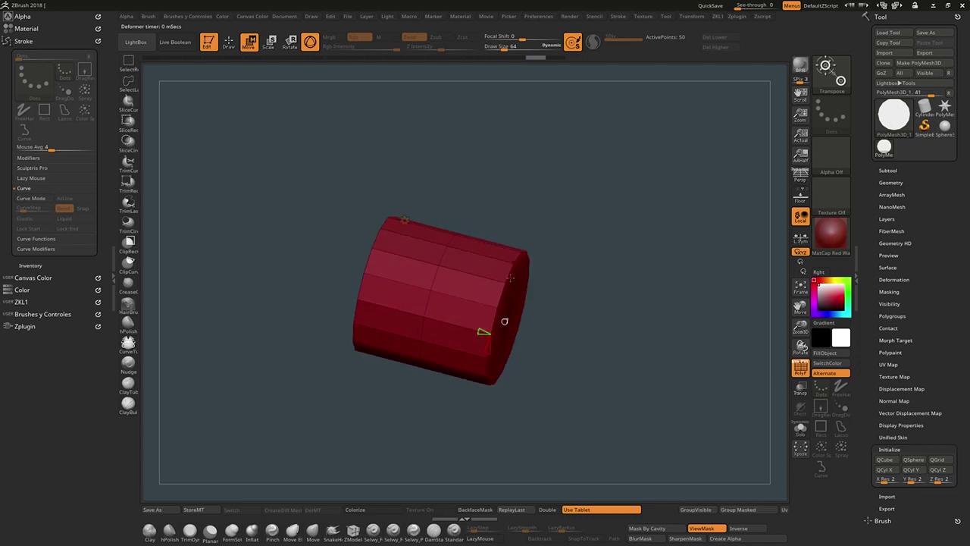
pyautogui.hotkey('ctrl', 'z')
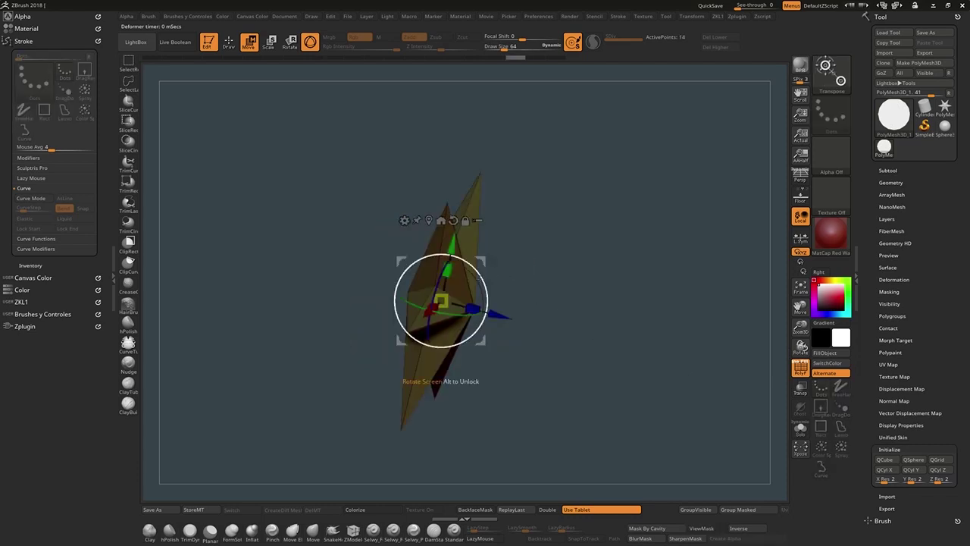
# Step: Rotate the star with the gizmo about X, replace it with a Cylinder 3D primitive, and undo both the replacement and the rotation
pyautogui.moveTo(518, 279)
pyautogui.mouseDown()
pyautogui.moveTo(531, 266)
pyautogui.moveTo(497, 273)
pyautogui.moveTo(472, 296)
pyautogui.moveTo(467, 373)
pyautogui.mouseUp()
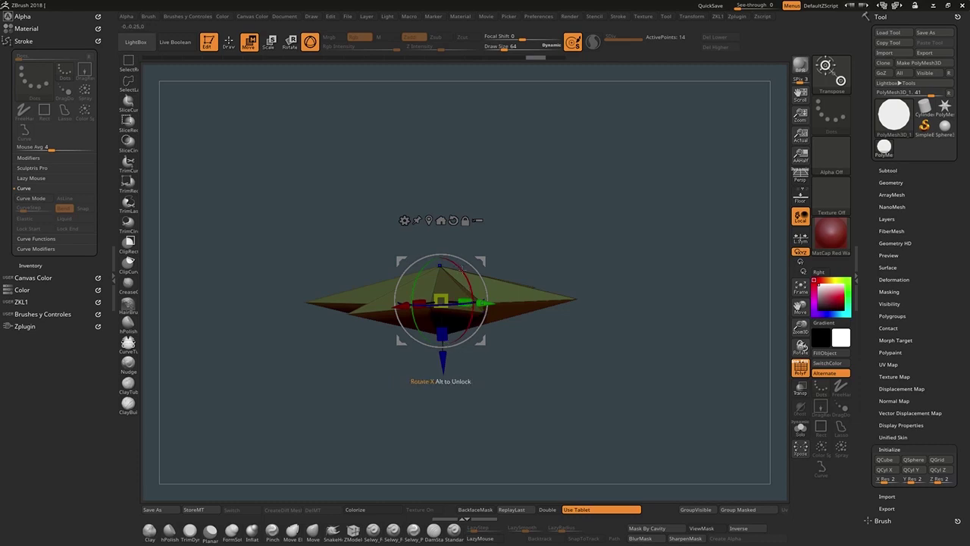
pyautogui.click(404, 220)
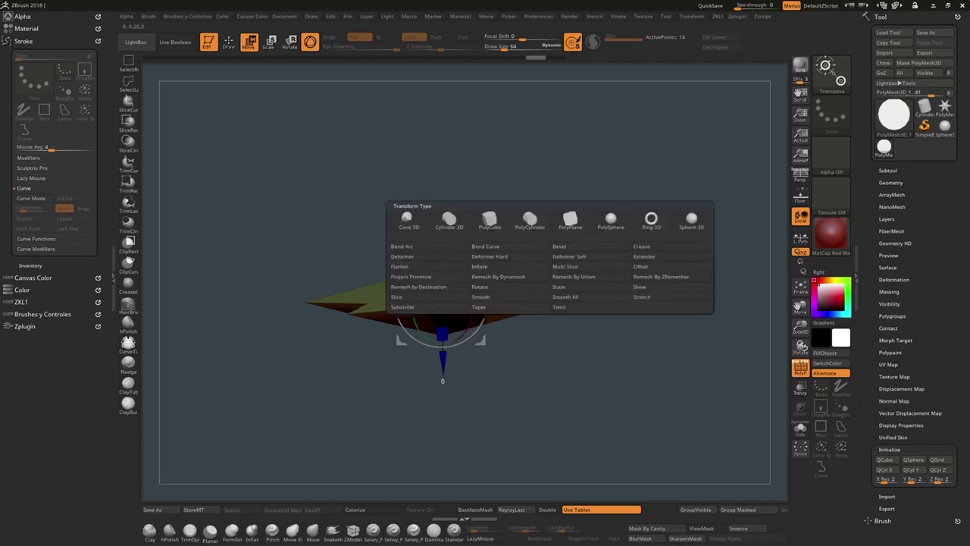
pyautogui.click(449, 220)
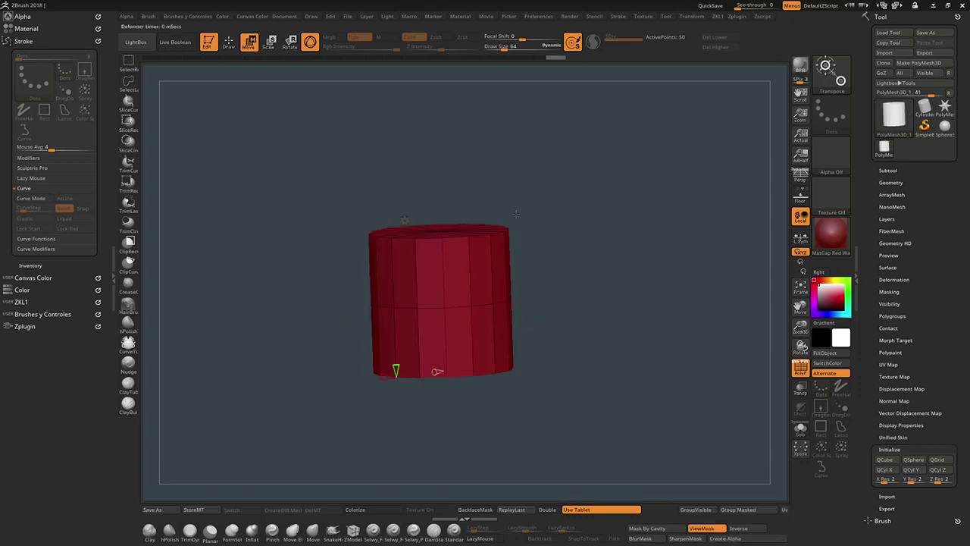
pyautogui.hotkey('ctrl', 'z')
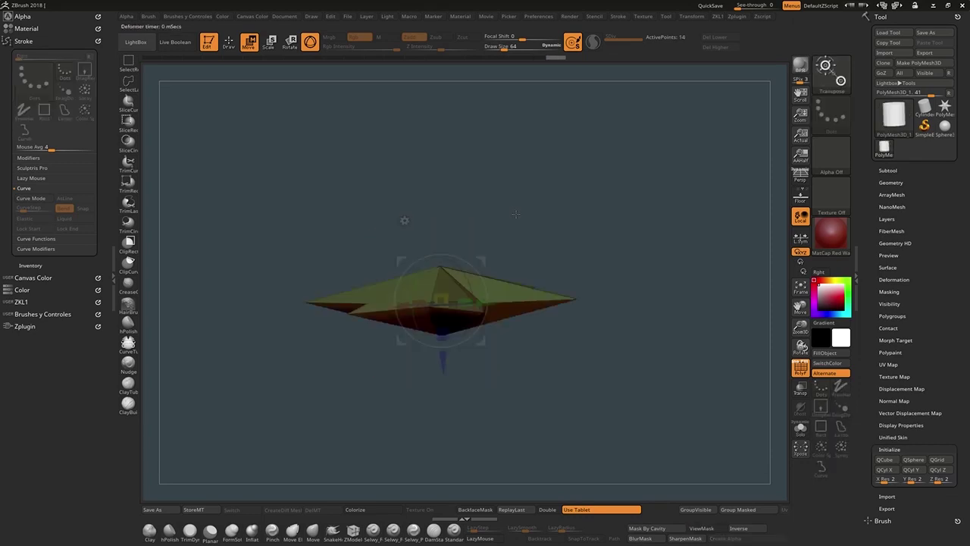
pyautogui.hotkey('ctrl', 'z')
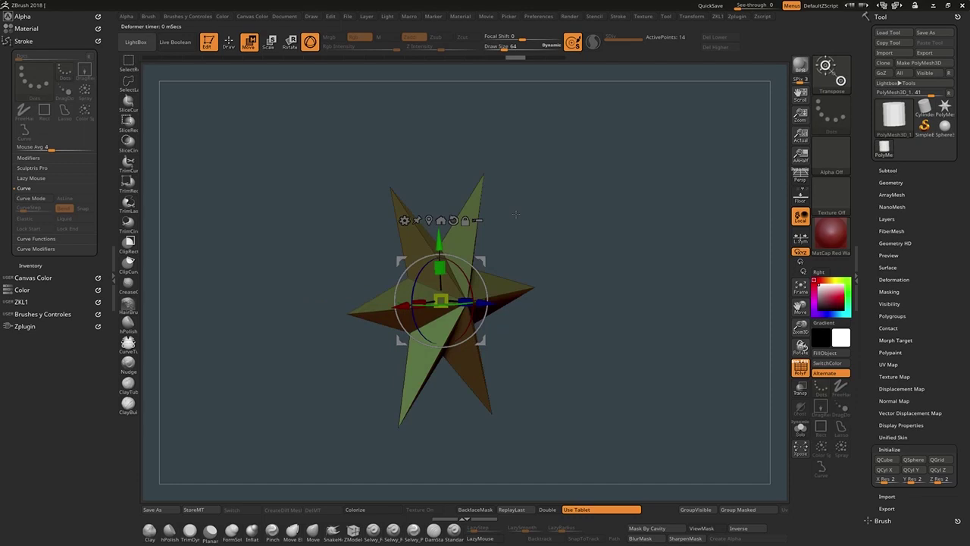
# Step: Tilt the unlocked gizmo independently of the star, replace the mesh with a Cylinder 3D following that tilt, and undo back to the star
pyautogui.moveTo(520, 228); pyautogui.dragTo(542, 267)
pyautogui.click(466, 221)
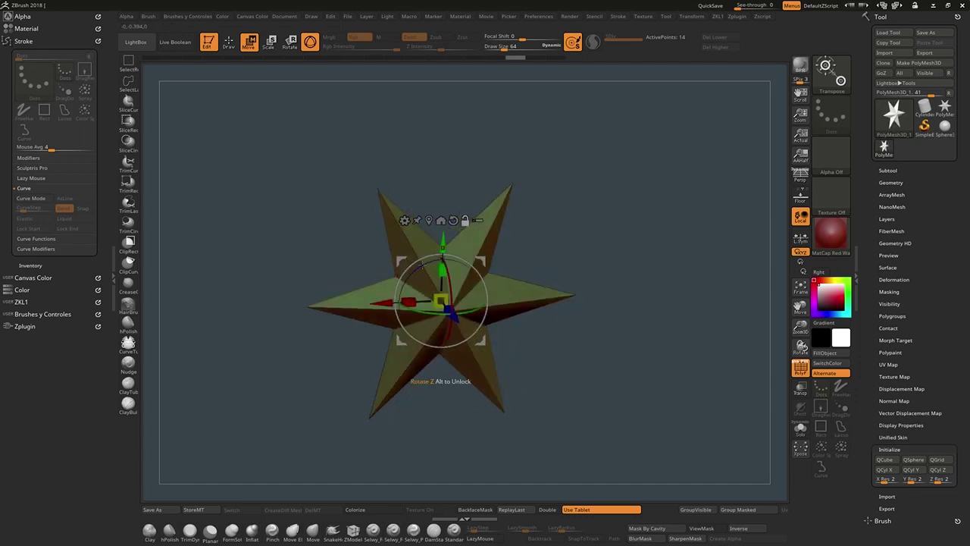
pyautogui.moveTo(442, 259); pyautogui.dragTo(437, 301)
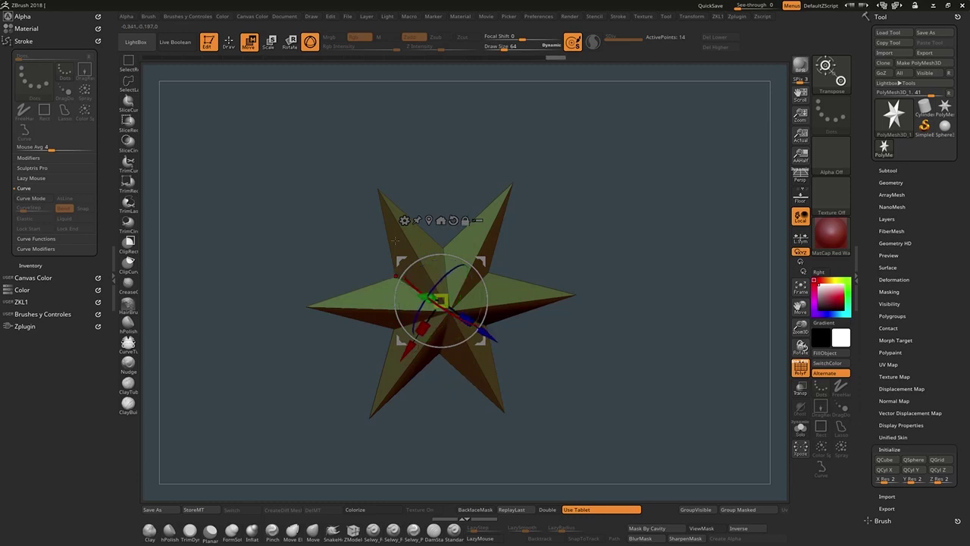
pyautogui.click(405, 221)
pyautogui.click(443, 227)
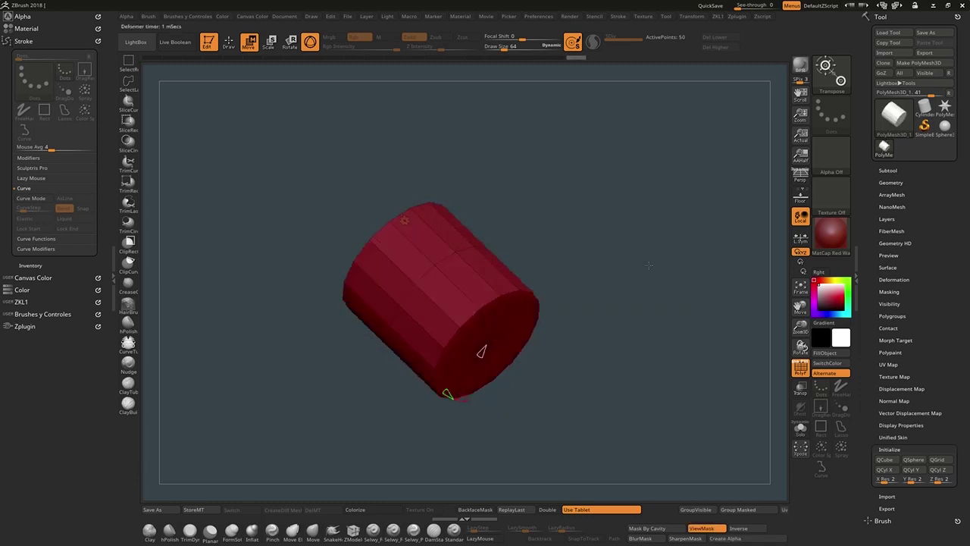
pyautogui.hotkey('ctrl', 'z')
pyautogui.moveTo(650, 247)
pyautogui.mouseDown()
pyautogui.moveTo(558, 291)
pyautogui.moveTo(591, 334)
pyautogui.moveTo(621, 329)
pyautogui.mouseUp()
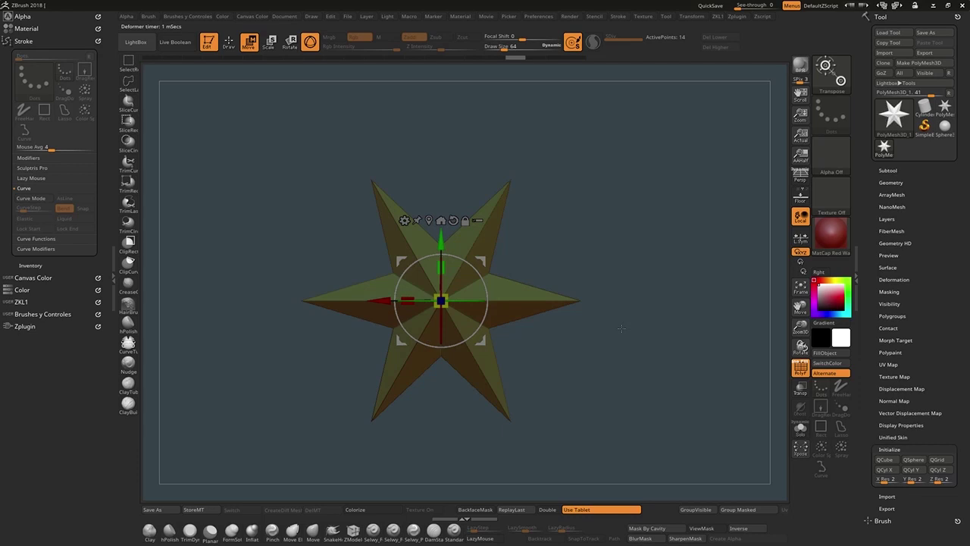
# Step: Replace the star with a Cylinder 3D primitive, keeping the gizmo centred and in its default orientation
pyautogui.moveTo(622, 329); pyautogui.dragTo(648, 382)
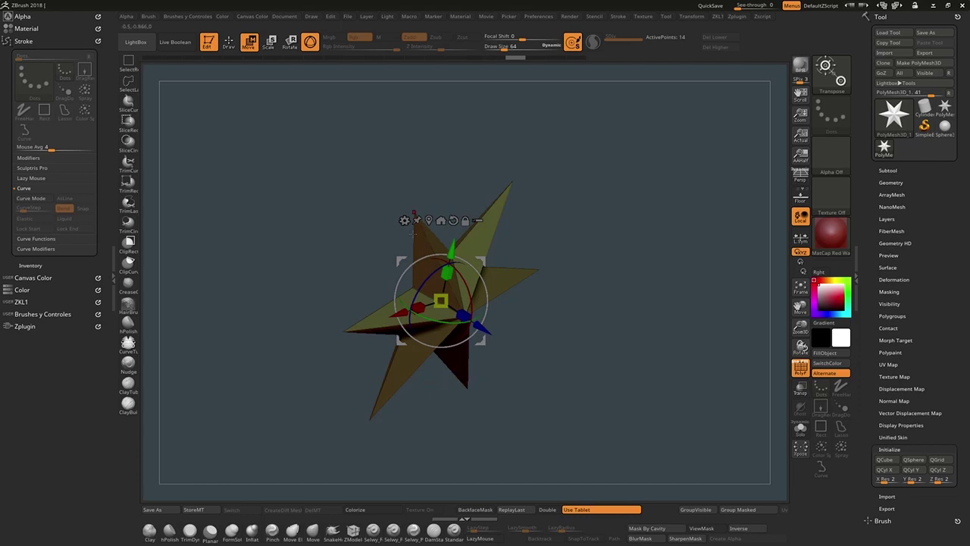
pyautogui.moveTo(400, 244); pyautogui.dragTo(364, 273)
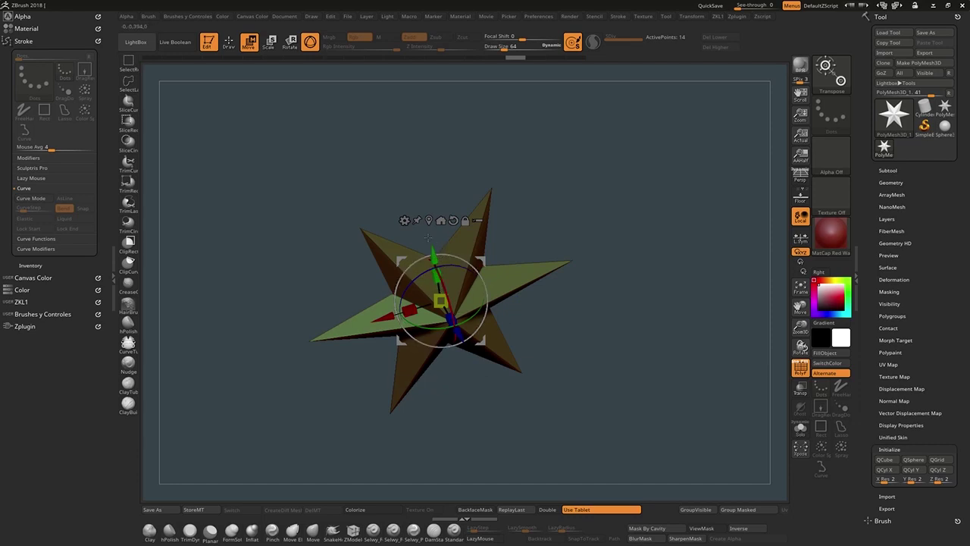
pyautogui.moveTo(668, 345); pyautogui.dragTo(660, 315)
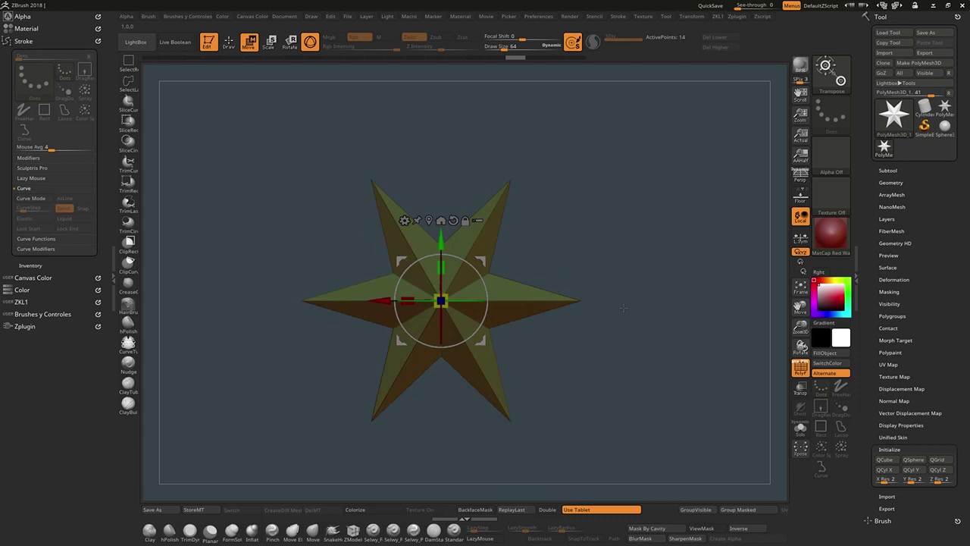
pyautogui.moveTo(589, 247); pyautogui.dragTo(599, 265)
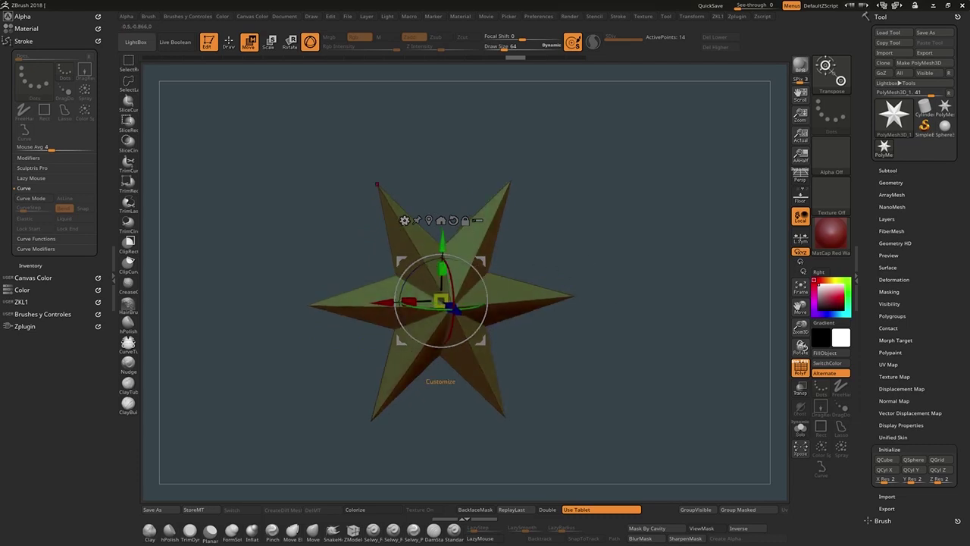
pyautogui.click(404, 220)
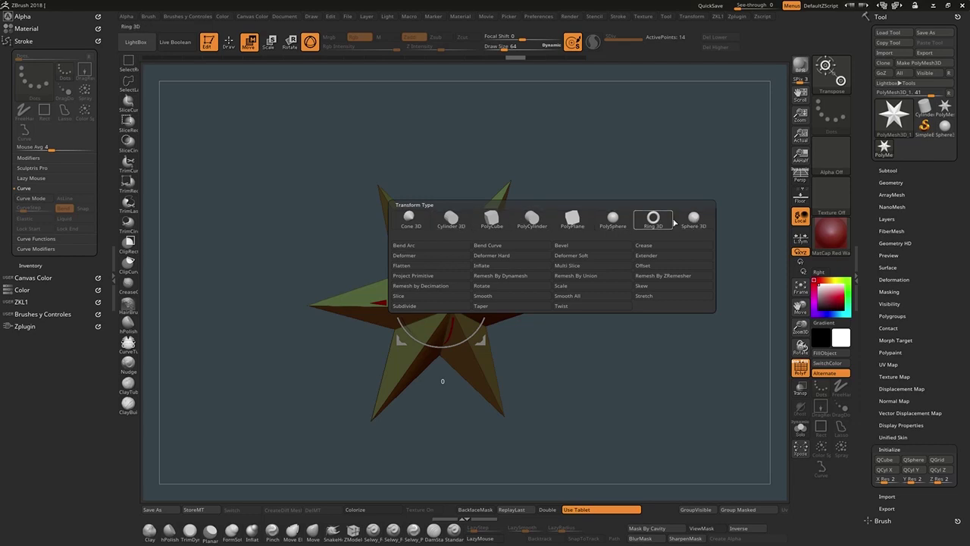
pyautogui.click(452, 221)
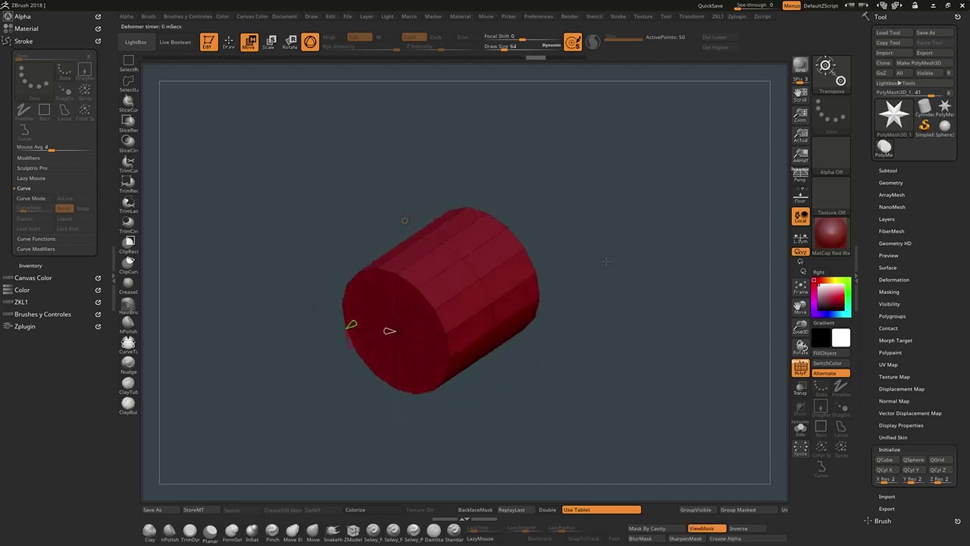
# Step: Replace the Cylinder 3D with a PolyCylinder primitive and inspect the polygon layout of its cap
pyautogui.moveTo(606, 262); pyautogui.dragTo(675, 265)
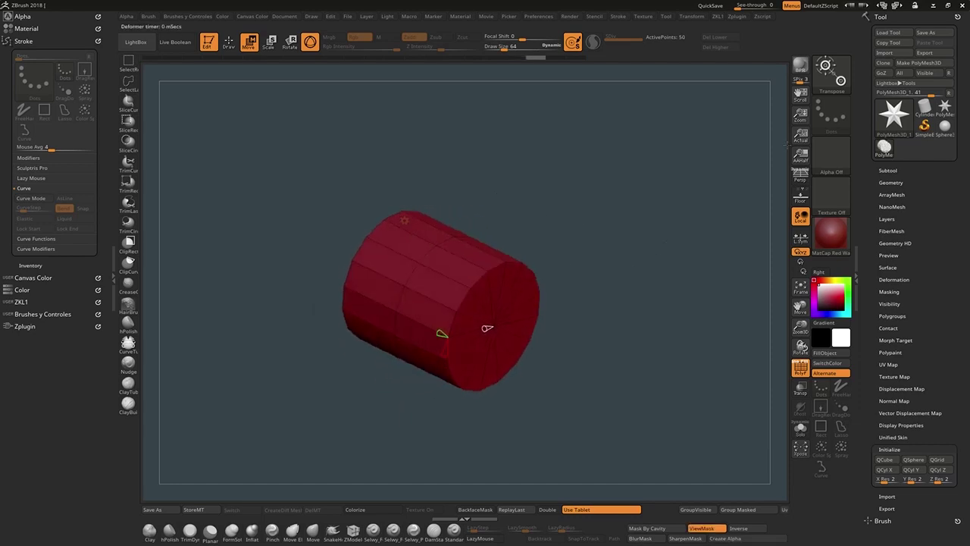
pyautogui.click(404, 220)
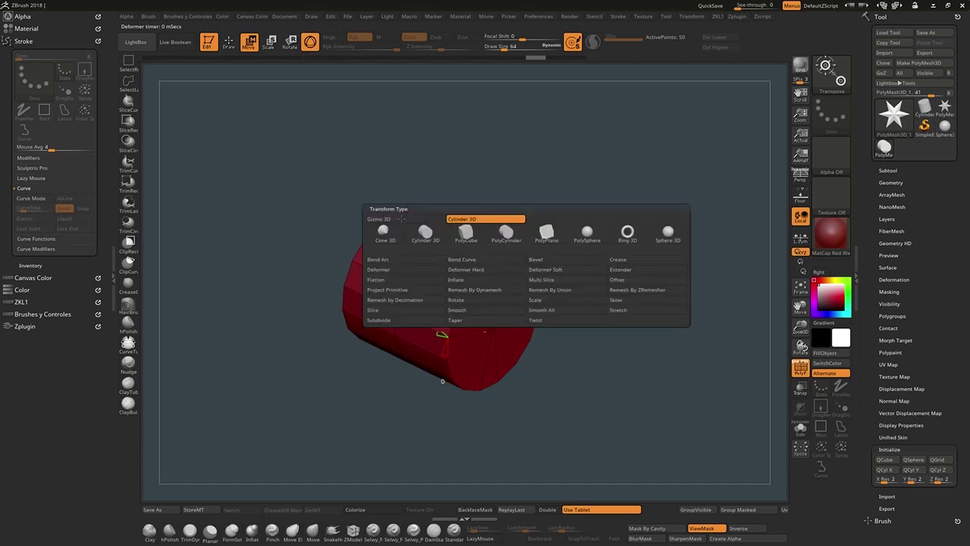
pyautogui.click(506, 239)
pyautogui.moveTo(635, 264)
pyautogui.mouseDown()
pyautogui.moveTo(609, 217)
pyautogui.moveTo(628, 226)
pyautogui.moveTo(626, 250)
pyautogui.mouseUp()
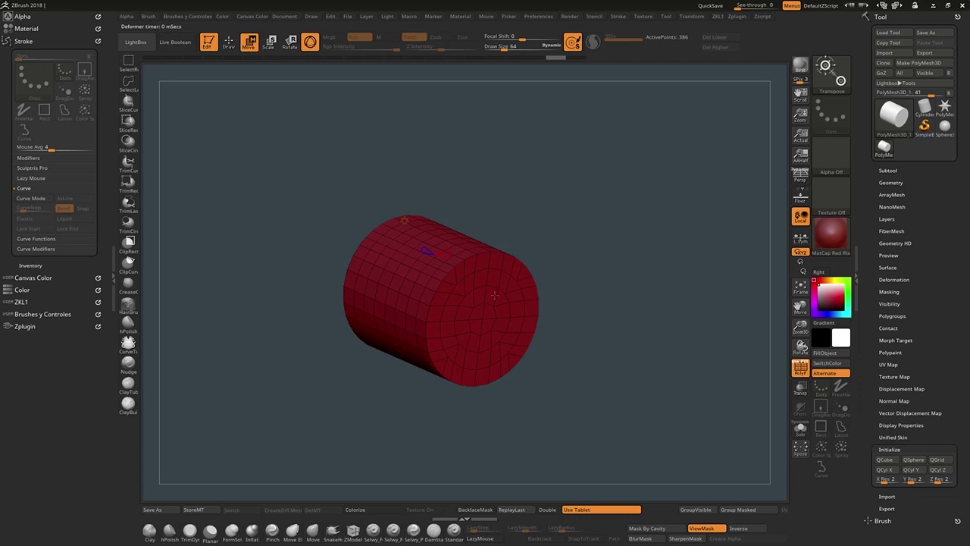
# Step: Switch the mesh back to Cylinder 3D and again to PolyCylinder to compare the two cap topologies
pyautogui.click(404, 220)
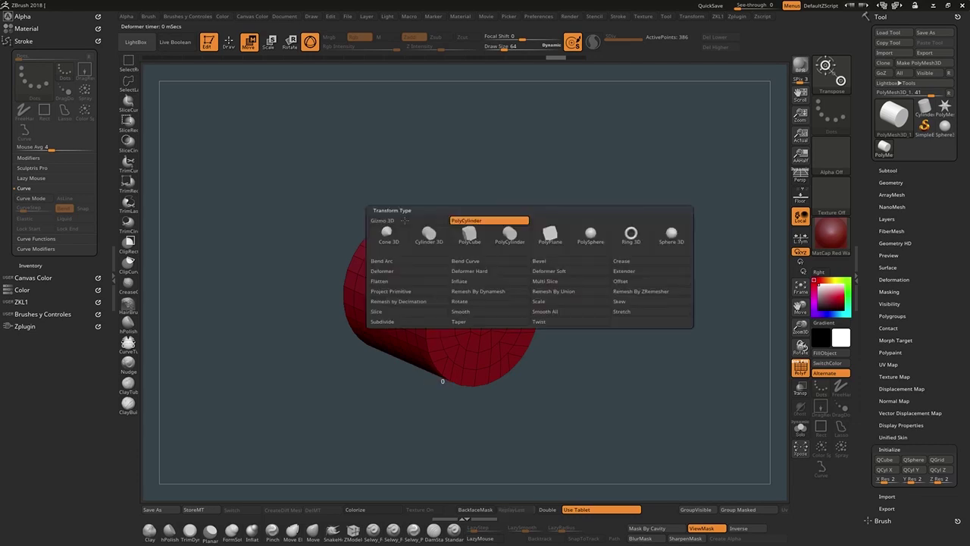
pyautogui.click(429, 234)
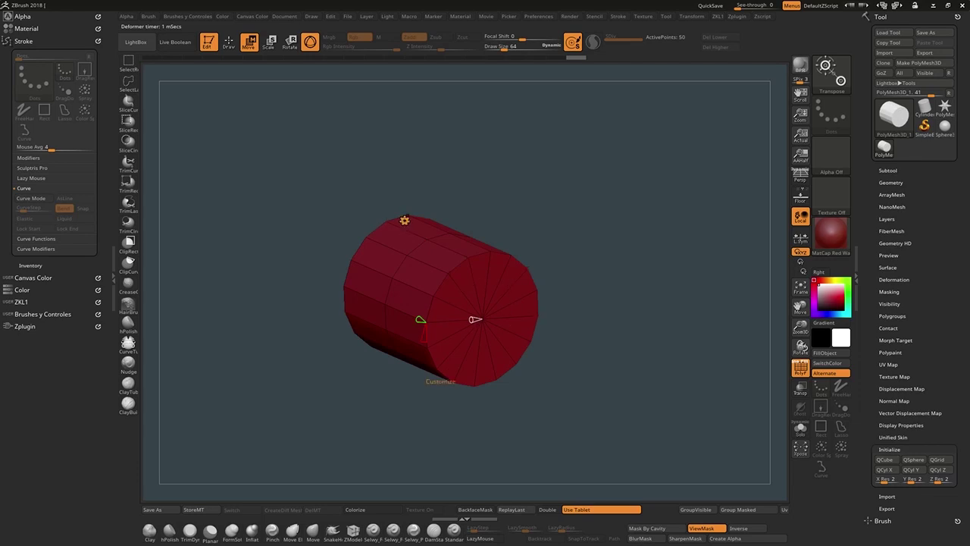
pyautogui.click(404, 220)
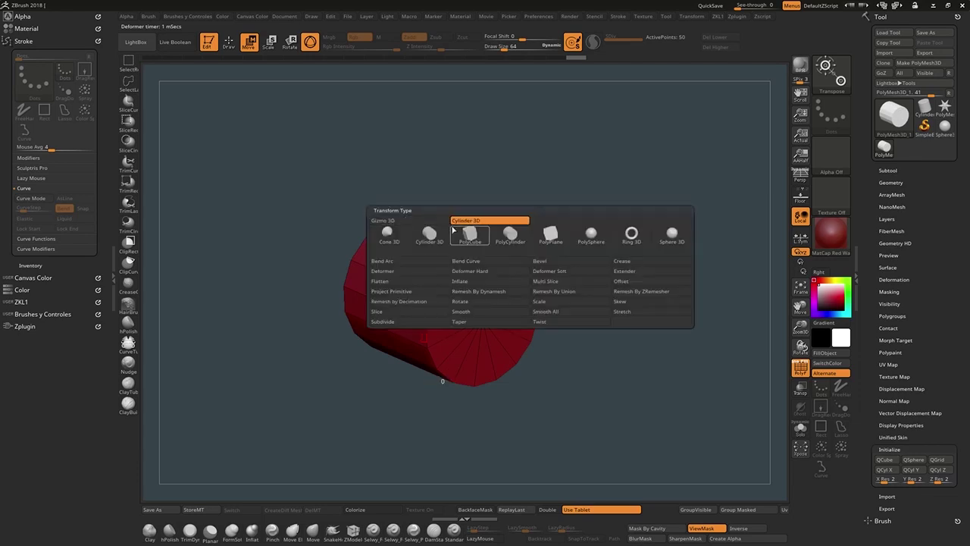
pyautogui.click(500, 236)
pyautogui.moveTo(581, 261)
pyautogui.mouseDown()
pyautogui.moveTo(552, 278)
pyautogui.moveTo(571, 258)
pyautogui.mouseUp()
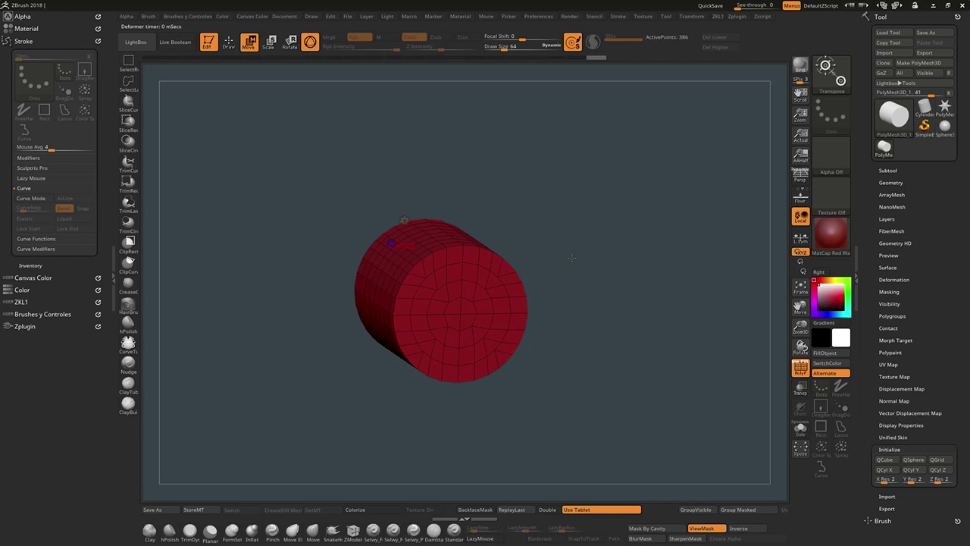
pyautogui.moveTo(572, 259); pyautogui.dragTo(578, 277)
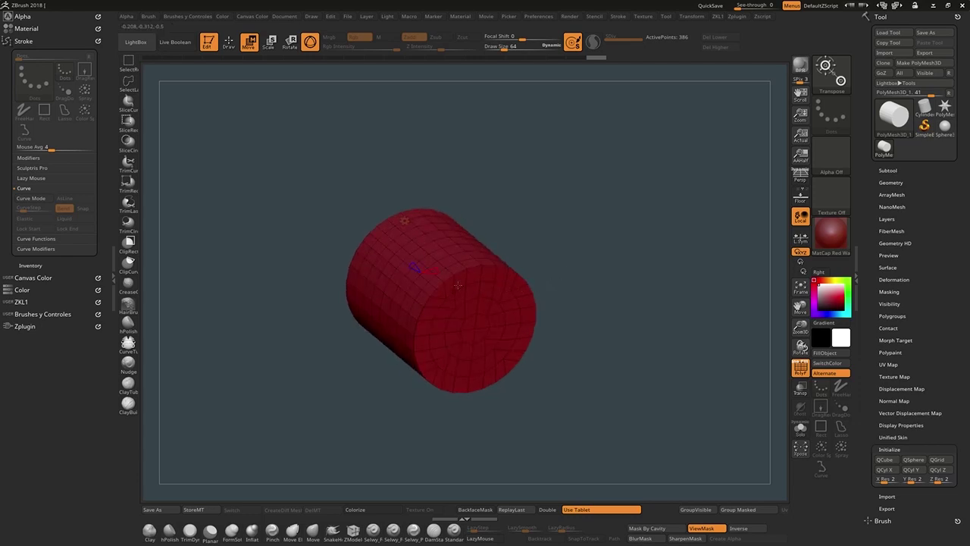
# Step: Replace the PolyCylinder with a PolyCube primitive and view it from an angle
pyautogui.click(405, 220)
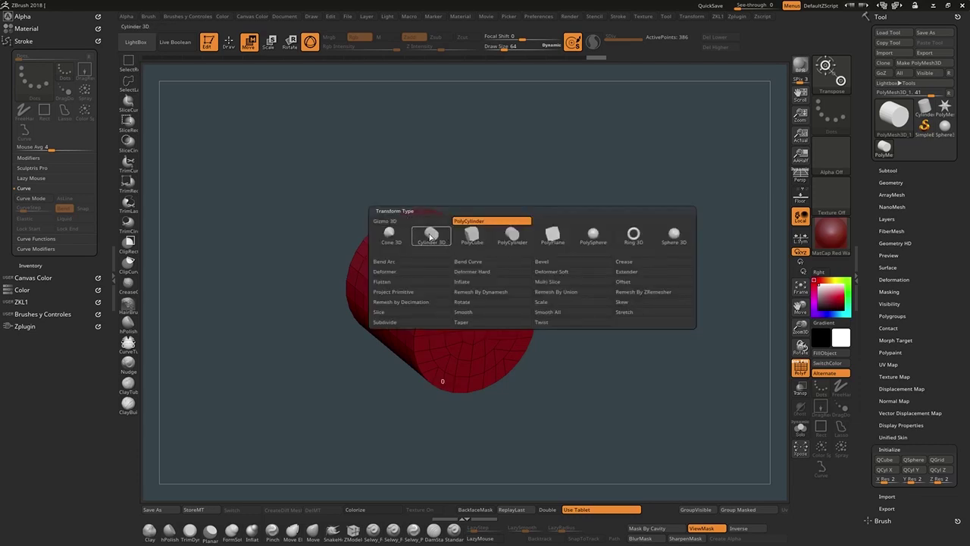
pyautogui.click(474, 241)
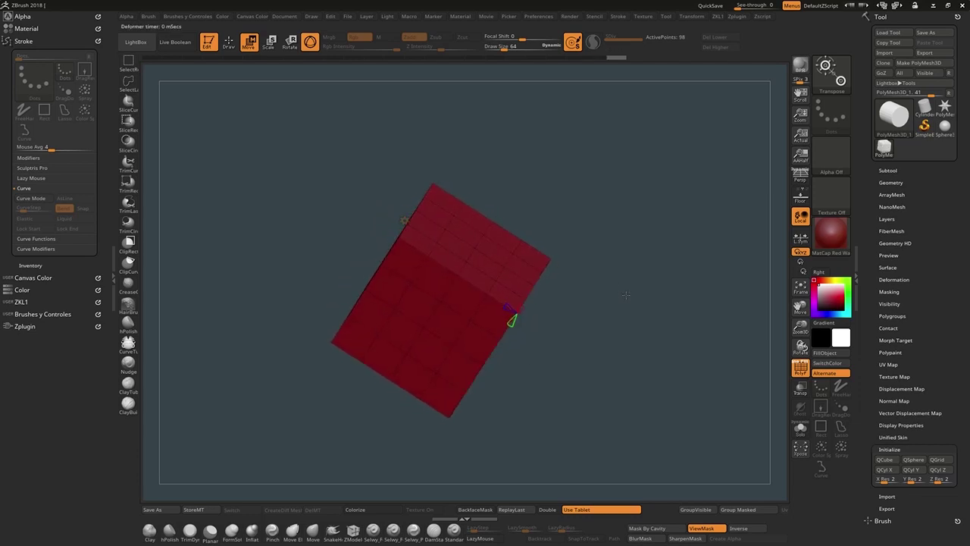
pyautogui.moveTo(596, 276); pyautogui.dragTo(682, 243)
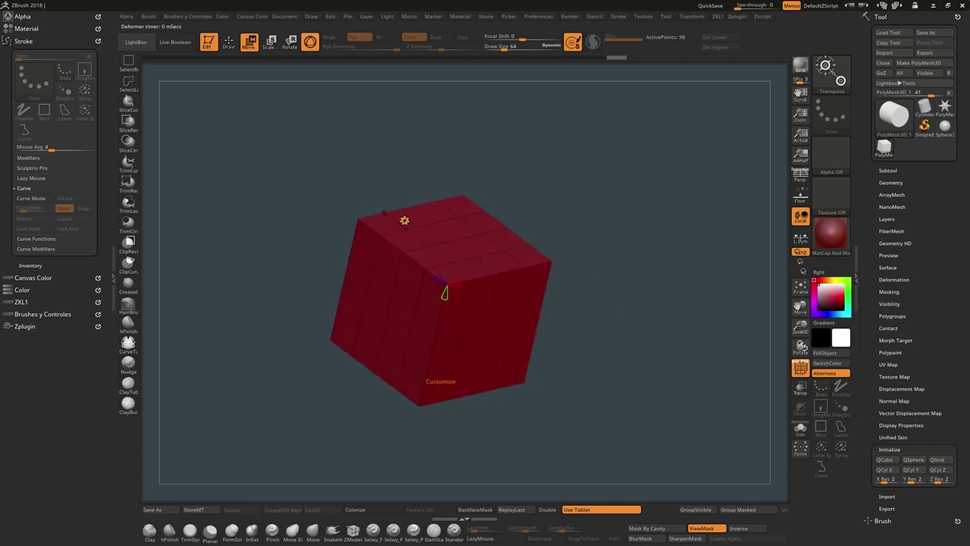
pyautogui.click(894, 114)
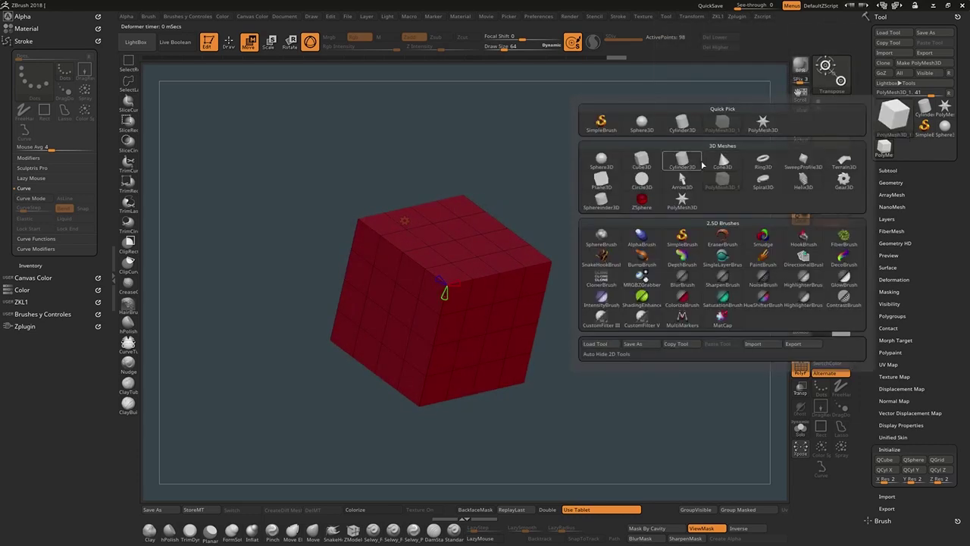
# Step: Replace the PolyCube with a PolyPlane and that plane with a PolySphere primitive
pyautogui.click(404, 220)
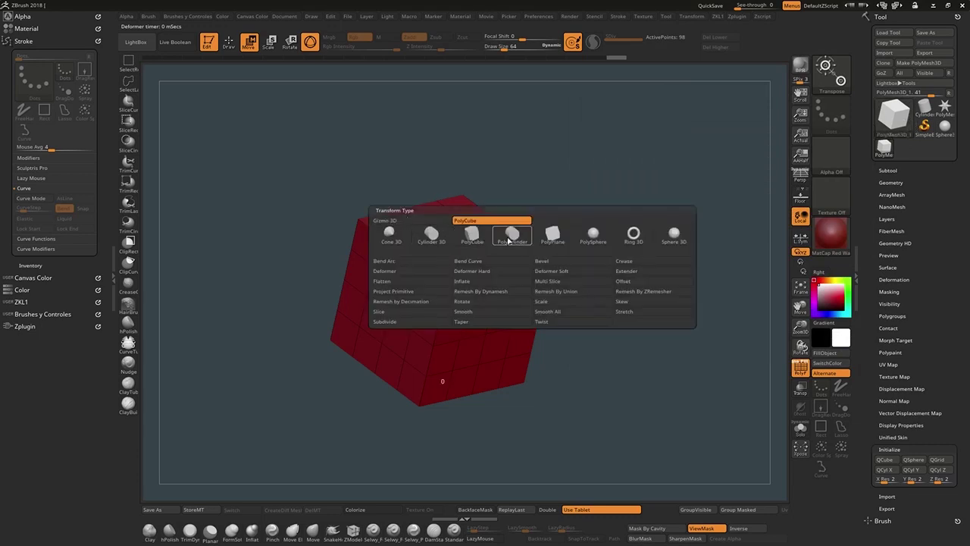
pyautogui.click(558, 241)
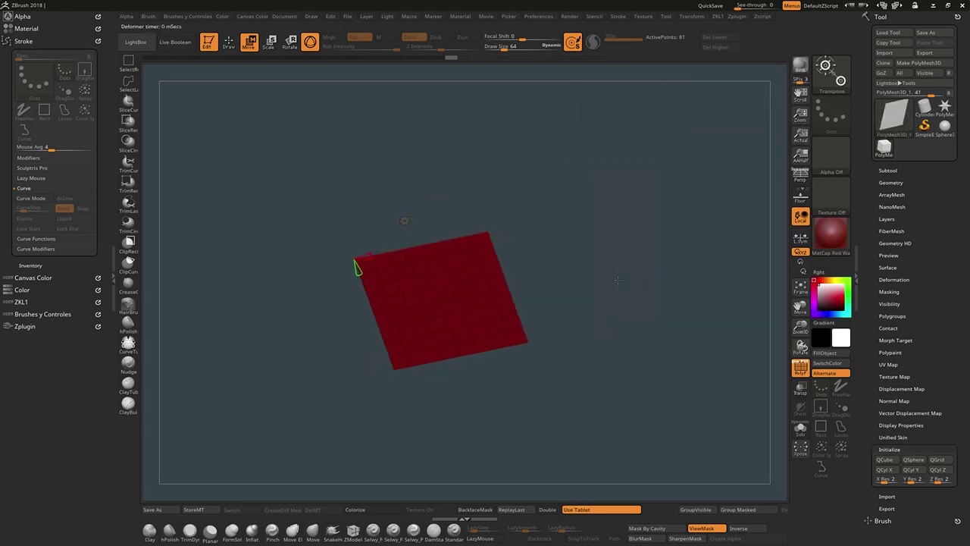
pyautogui.click(404, 220)
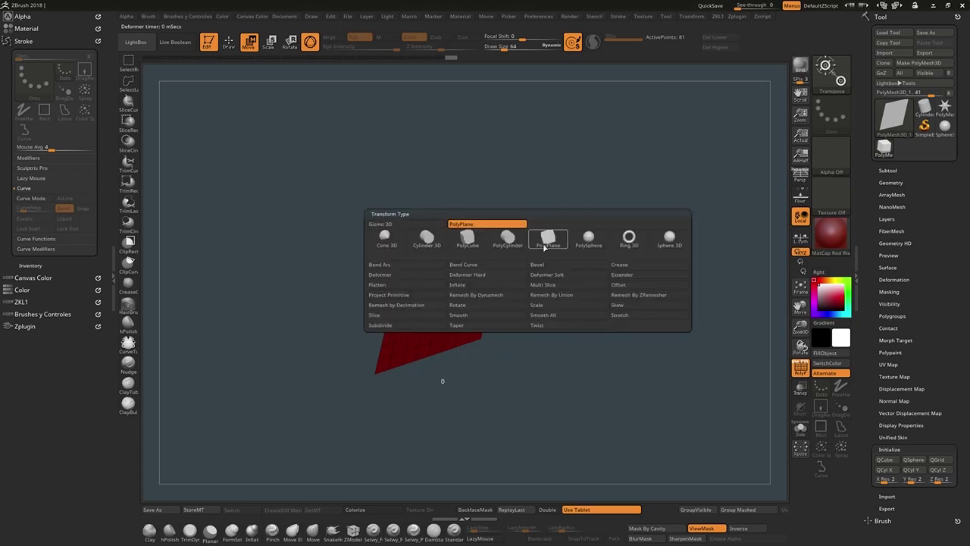
pyautogui.click(582, 243)
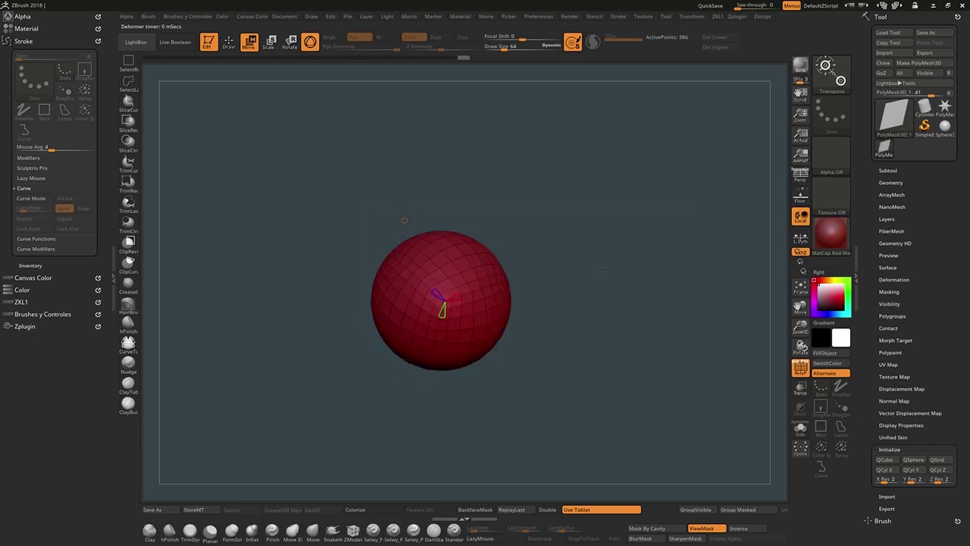
pyautogui.moveTo(584, 285); pyautogui.dragTo(704, 292)
# Step: Replace the PolySphere with a Sphere 3D primitive and inspect the topology around its pole
pyautogui.click(404, 220)
pyautogui.click(658, 236)
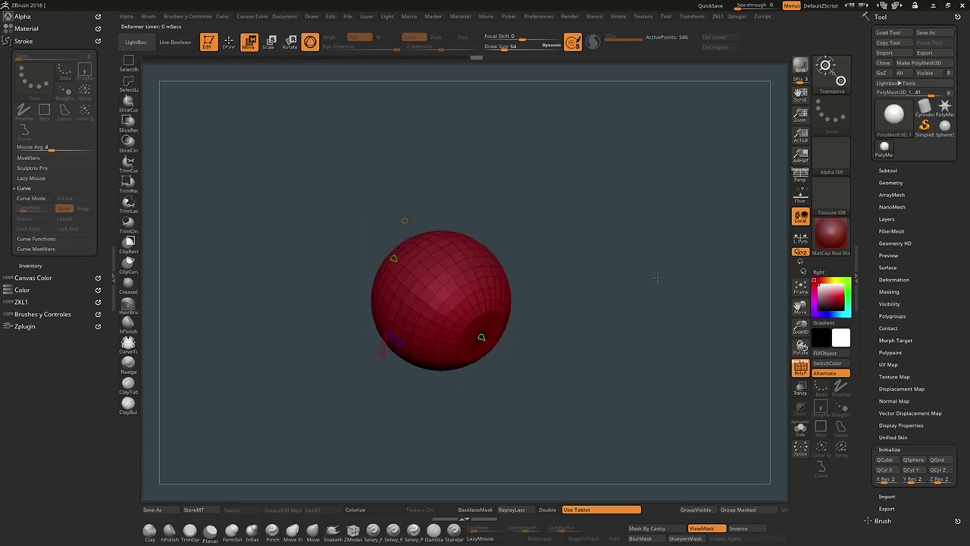
pyautogui.moveTo(643, 287); pyautogui.dragTo(652, 291)
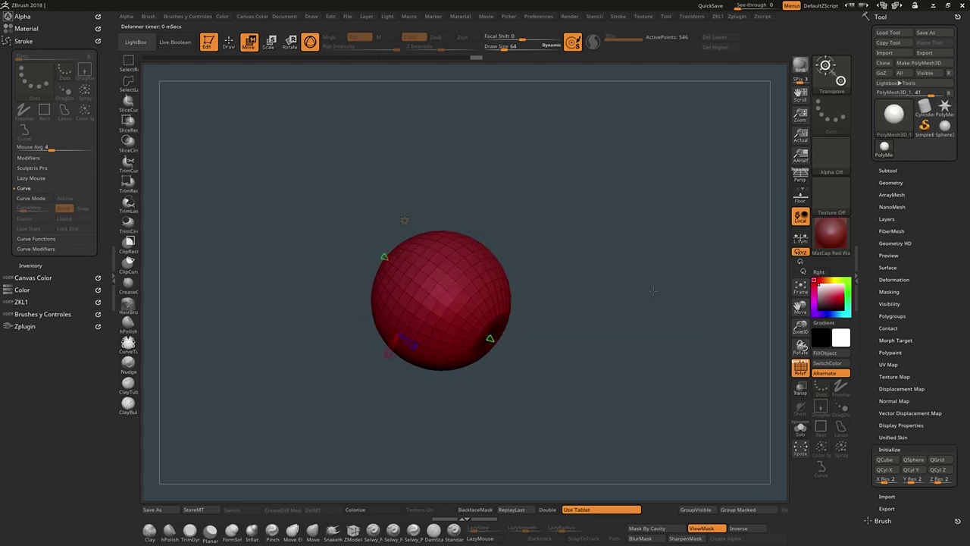
pyautogui.moveTo(550, 311)
pyautogui.mouseDown()
pyautogui.moveTo(544, 335)
pyautogui.moveTo(579, 321)
pyautogui.moveTo(560, 319)
pyautogui.mouseUp()
# Step: Replace the sphere with a Ring 3D and that ring with a Cone 3D primitive
pyautogui.click(405, 219)
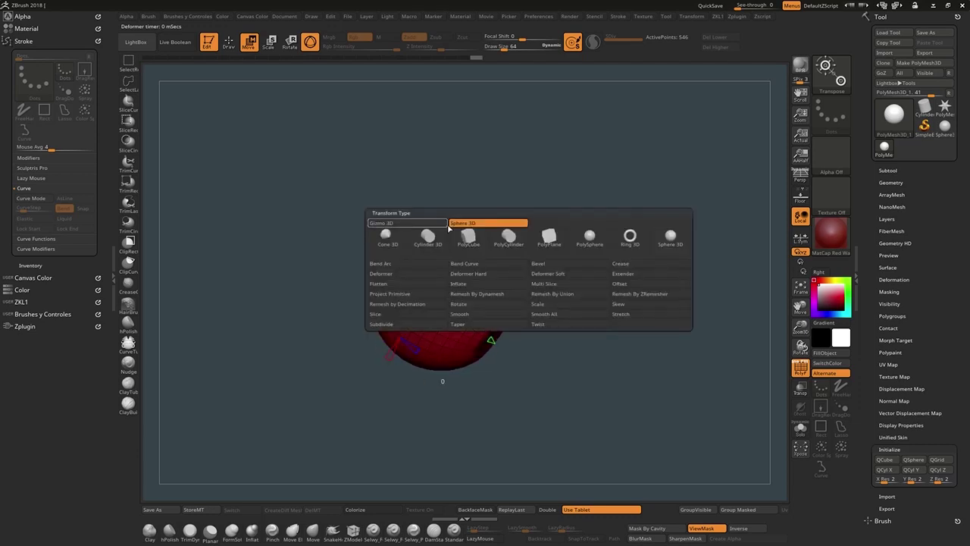
pyautogui.click(628, 237)
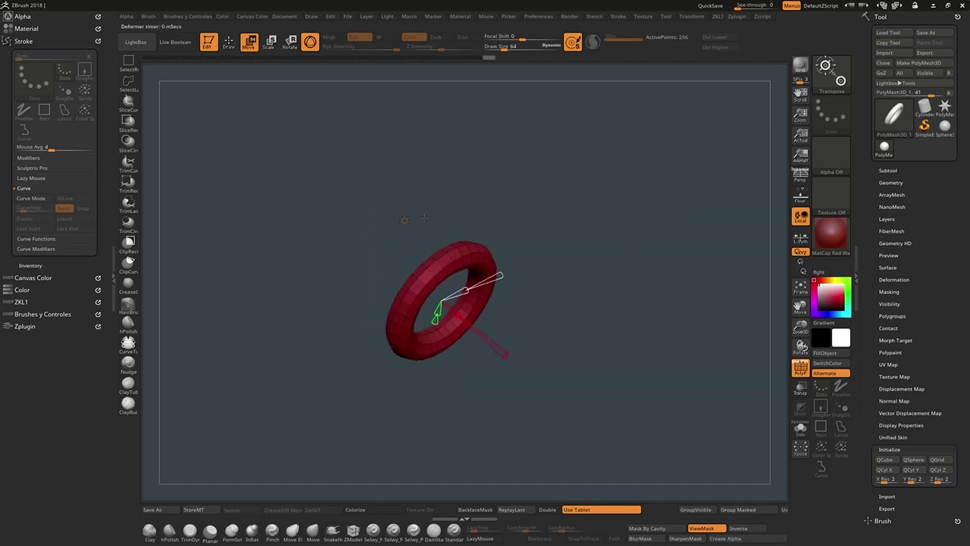
pyautogui.moveTo(438, 311)
pyautogui.click(404, 219)
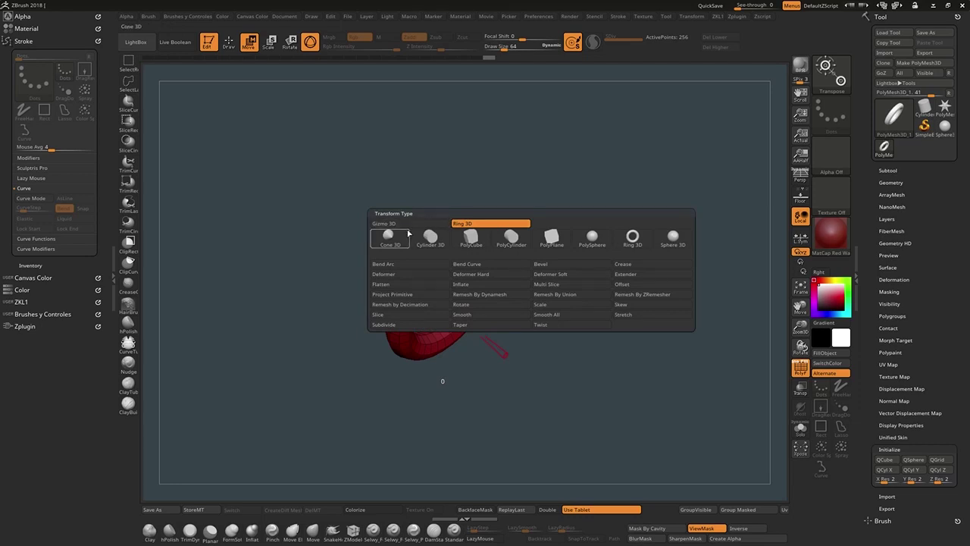
pyautogui.click(389, 236)
pyautogui.moveTo(585, 237); pyautogui.dragTo(576, 205)
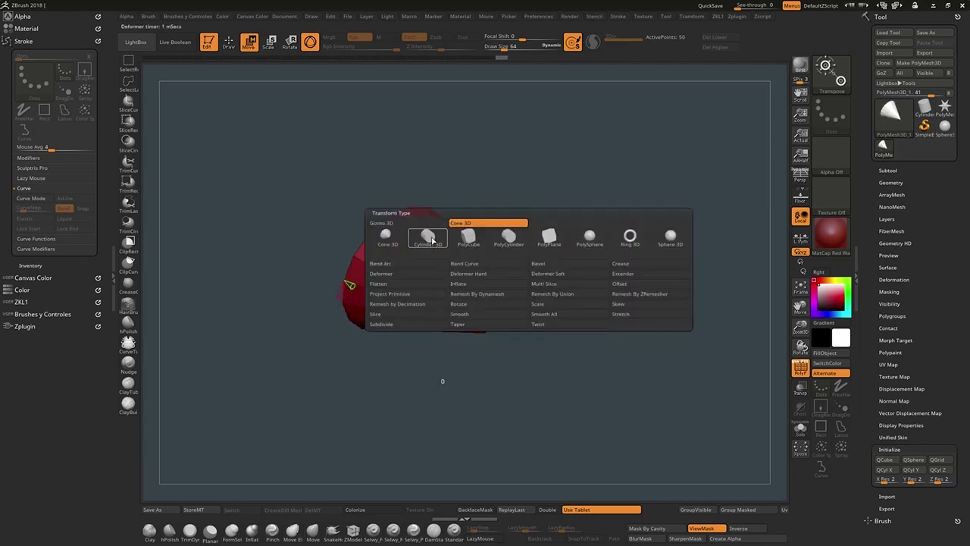
# Step: Replace the cone with a Cylinder 3D primitive and remove the division around the middle of its length
pyautogui.click(429, 237)
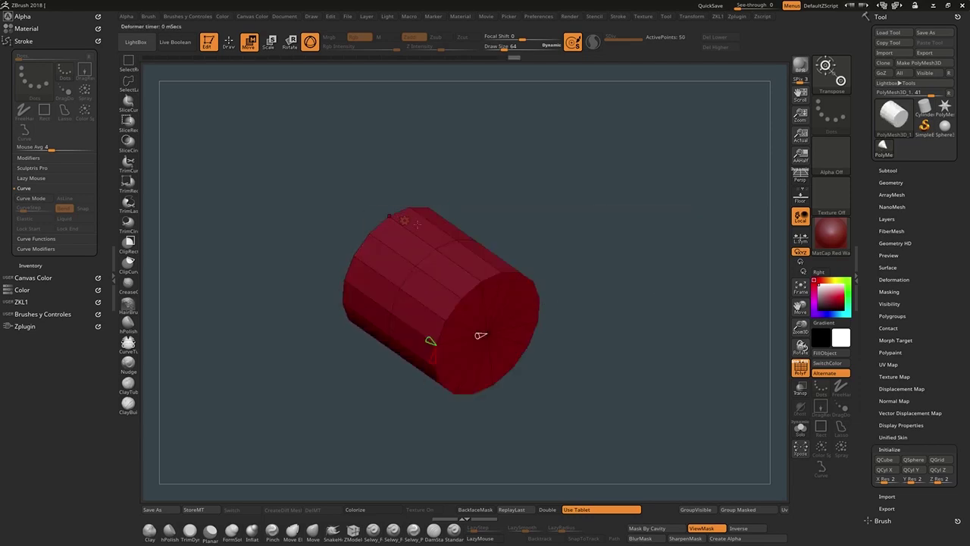
pyautogui.moveTo(635, 331); pyautogui.dragTo(686, 320)
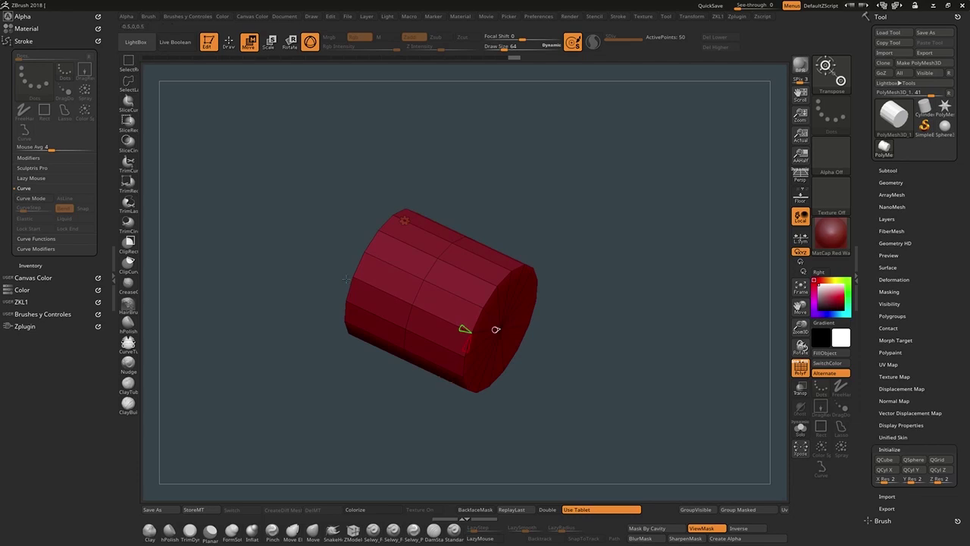
pyautogui.moveTo(464, 330); pyautogui.dragTo(463, 328)
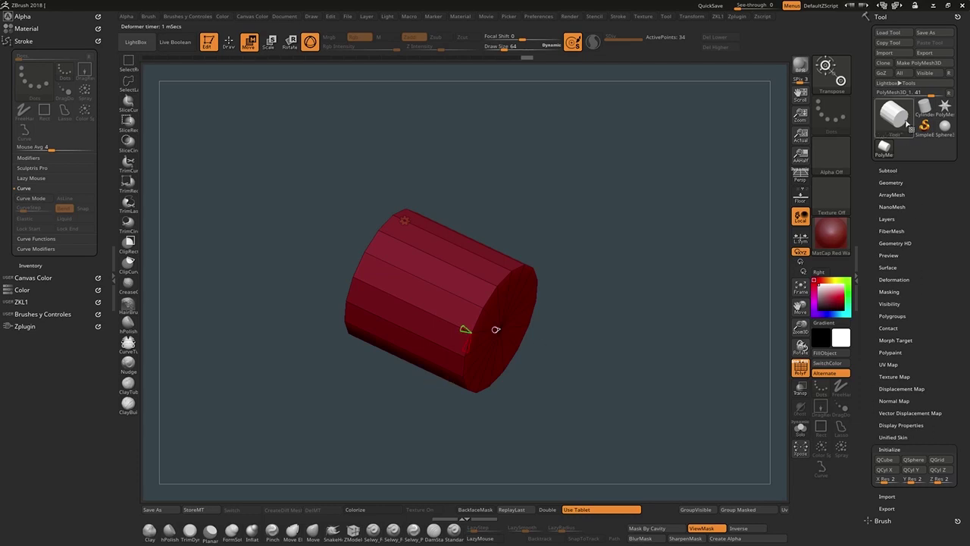
# Step: Reduce the cylinder's HDivide to 10 and open a hole through its axis
pyautogui.moveTo(895, 121)
pyautogui.moveTo(465, 349); pyautogui.dragTo(473, 349)
pyautogui.moveTo(560, 362); pyautogui.dragTo(536, 350)
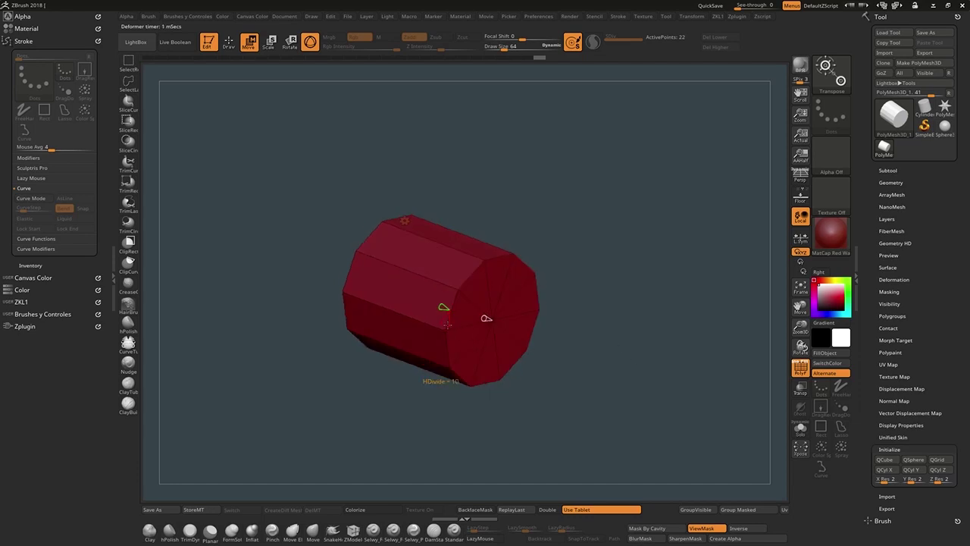
pyautogui.moveTo(448, 324); pyautogui.dragTo(469, 315)
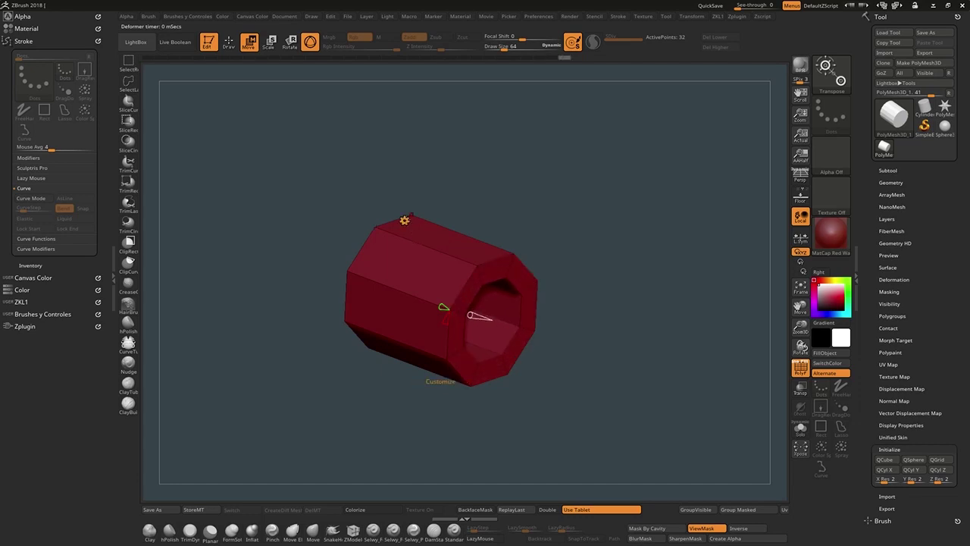
# Step: Replace the hollow cylinder with a PolyCube primitive and adjust the number of divisions on its faces
pyautogui.click(405, 220)
pyautogui.click(463, 238)
pyautogui.moveTo(573, 301); pyautogui.dragTo(582, 341)
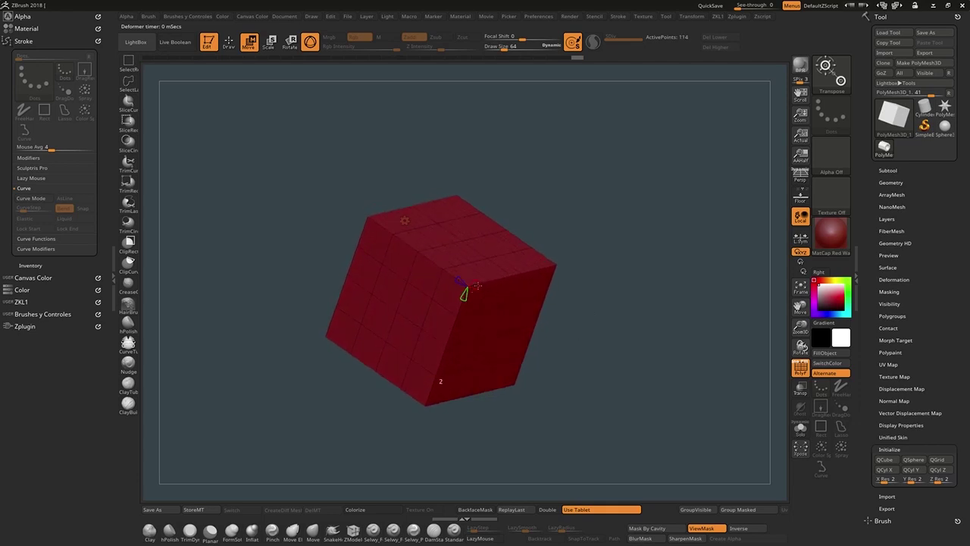
pyautogui.moveTo(479, 286)
pyautogui.mouseDown()
pyautogui.moveTo(456, 278)
pyautogui.moveTo(462, 297)
pyautogui.moveTo(466, 290)
pyautogui.mouseUp()
# Step: Replace the cube with a PolyCylinder primitive and raise its subdivision to a much denser mesh
pyautogui.click(404, 220)
pyautogui.click(506, 234)
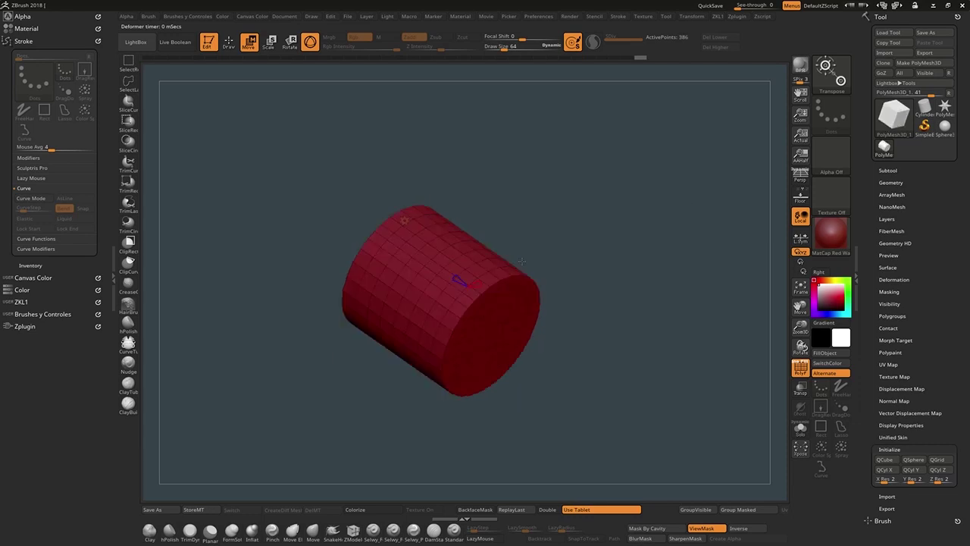
pyautogui.moveTo(489, 283)
pyautogui.mouseDown()
pyautogui.moveTo(480, 284)
pyautogui.moveTo(492, 285)
pyautogui.mouseUp()
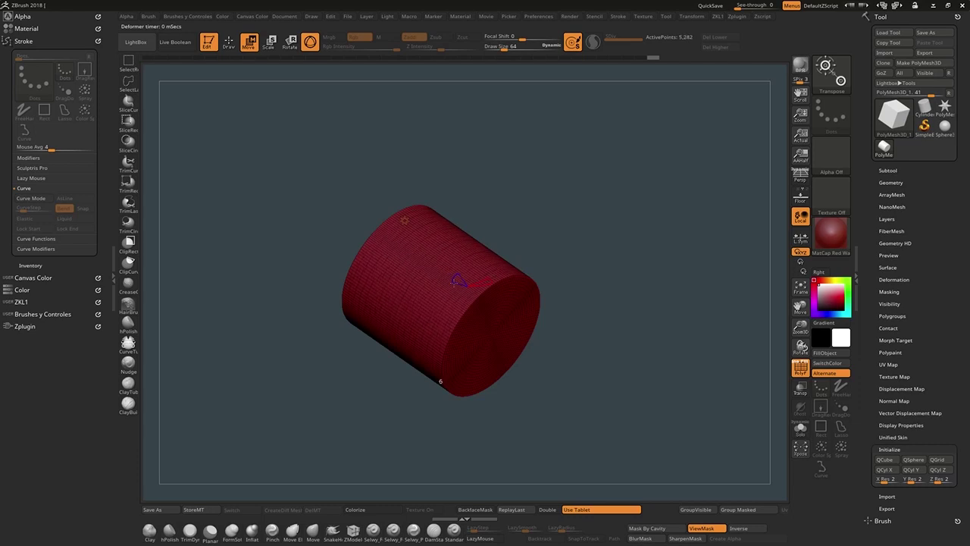
pyautogui.moveTo(457, 280); pyautogui.dragTo(456, 279)
# Step: Replace the PolyCylinder with a PolyPlane primitive and adjust its number of divisions
pyautogui.click(404, 221)
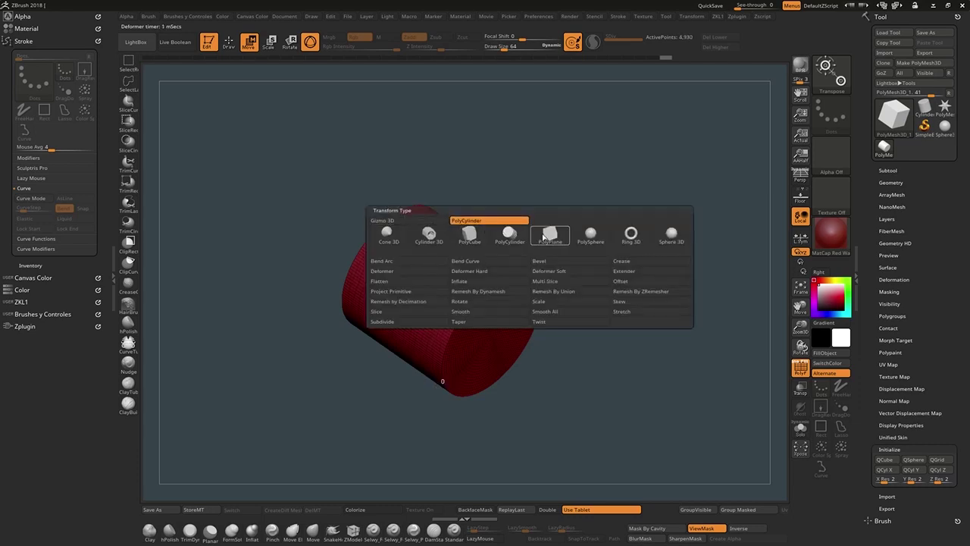
pyautogui.click(549, 236)
pyautogui.moveTo(427, 257)
pyautogui.mouseDown()
pyautogui.moveTo(435, 249)
pyautogui.moveTo(409, 275)
pyautogui.moveTo(412, 267)
pyautogui.mouseUp()
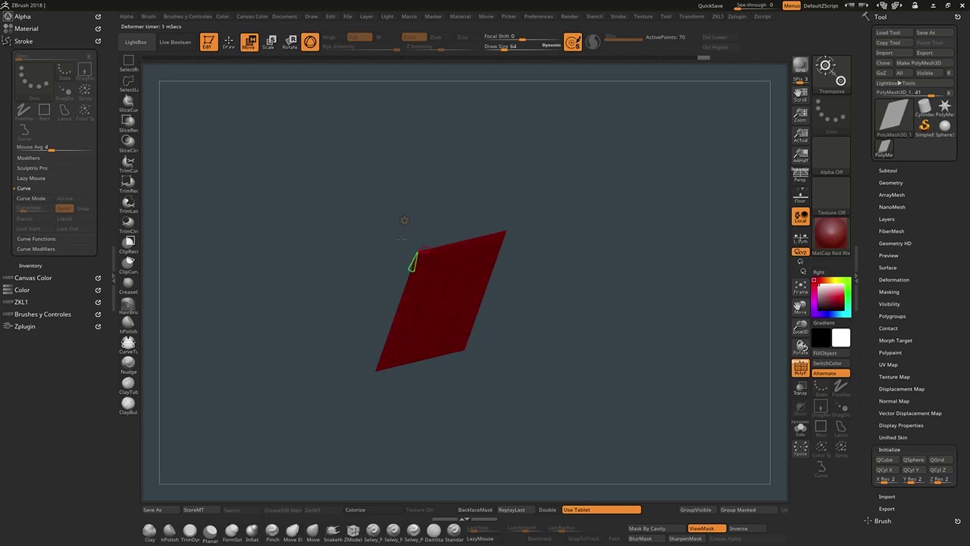
# Step: Replace the plane with a PolySphere primitive and adjust its resolution to a denser mesh
pyautogui.click(404, 221)
pyautogui.click(589, 232)
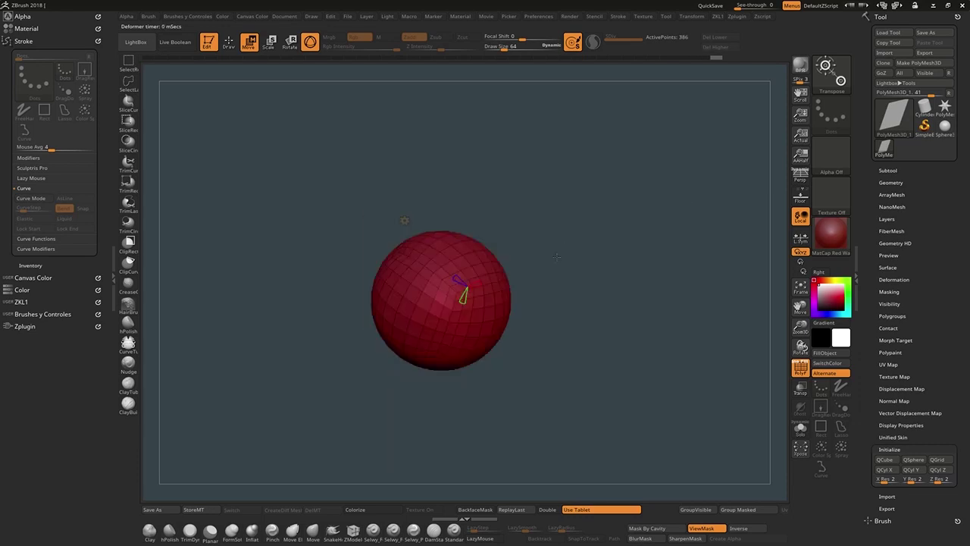
pyautogui.moveTo(557, 258); pyautogui.dragTo(482, 286)
pyautogui.moveTo(424, 279)
pyautogui.mouseDown()
pyautogui.moveTo(432, 278)
pyautogui.moveTo(408, 307)
pyautogui.moveTo(430, 279)
pyautogui.mouseUp()
pyautogui.moveTo(408, 298)
pyautogui.mouseDown()
pyautogui.moveTo(410, 307)
pyautogui.moveTo(430, 277)
pyautogui.moveTo(409, 300)
pyautogui.moveTo(401, 270)
pyautogui.mouseUp()
pyautogui.moveTo(336, 256)
pyautogui.mouseDown()
pyautogui.moveTo(394, 276)
pyautogui.moveTo(367, 267)
pyautogui.mouseUp()
# Step: Replace the sphere with a Ring 3D primitive and raise its SDivide for a denser mesh
pyautogui.click(405, 220)
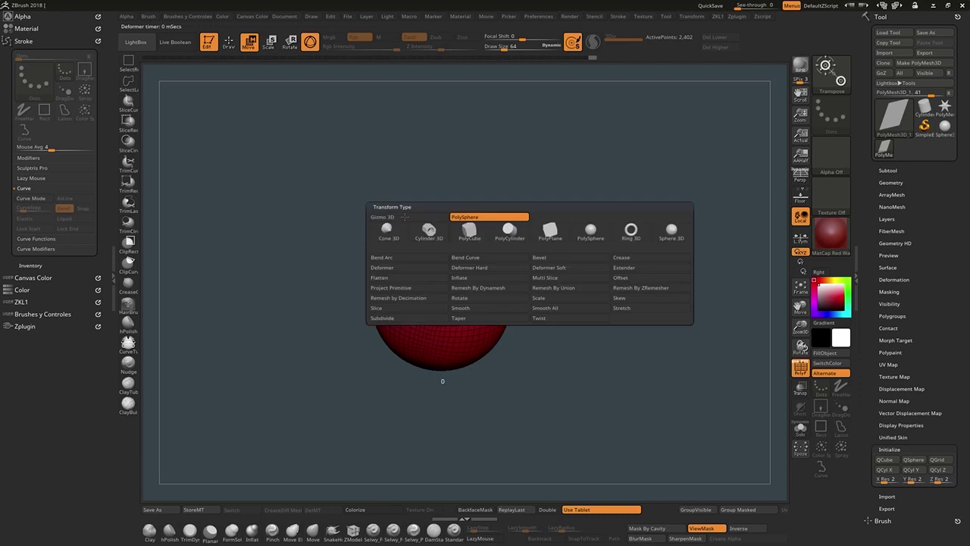
pyautogui.click(624, 235)
pyautogui.moveTo(577, 267); pyautogui.dragTo(566, 258)
pyautogui.moveTo(540, 334); pyautogui.dragTo(541, 335)
pyautogui.moveTo(438, 322); pyautogui.dragTo(423, 305)
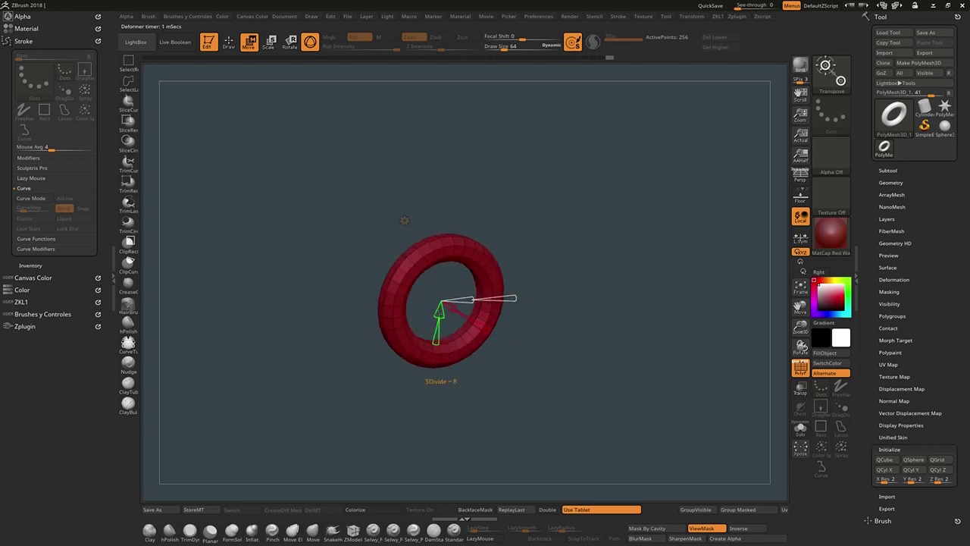
pyautogui.moveTo(436, 341)
pyautogui.mouseDown()
pyautogui.moveTo(434, 355)
pyautogui.moveTo(436, 341)
pyautogui.mouseUp()
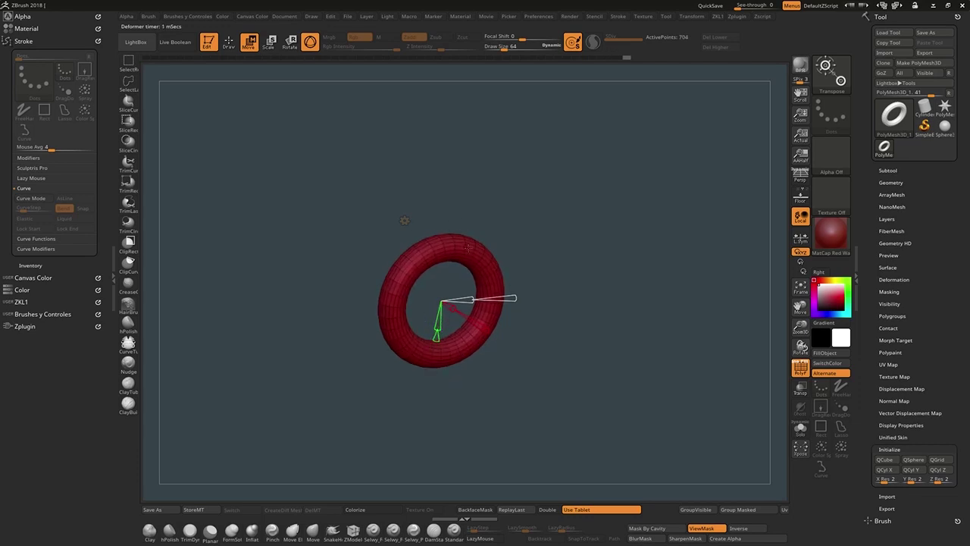
# Step: Reduce the ring's coverage to a short open arc and restore it to a full ring
pyautogui.moveTo(453, 231); pyautogui.dragTo(425, 244)
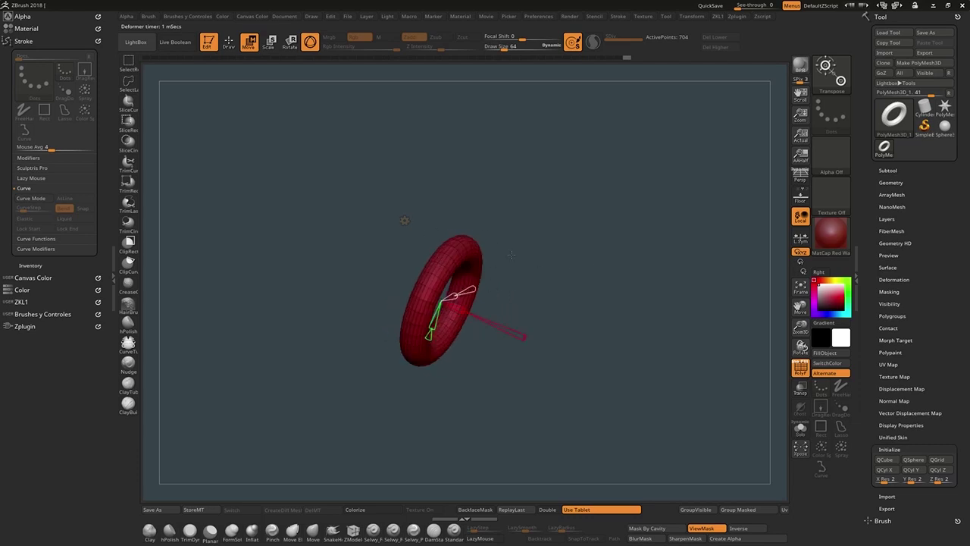
pyautogui.moveTo(512, 255); pyautogui.dragTo(486, 258)
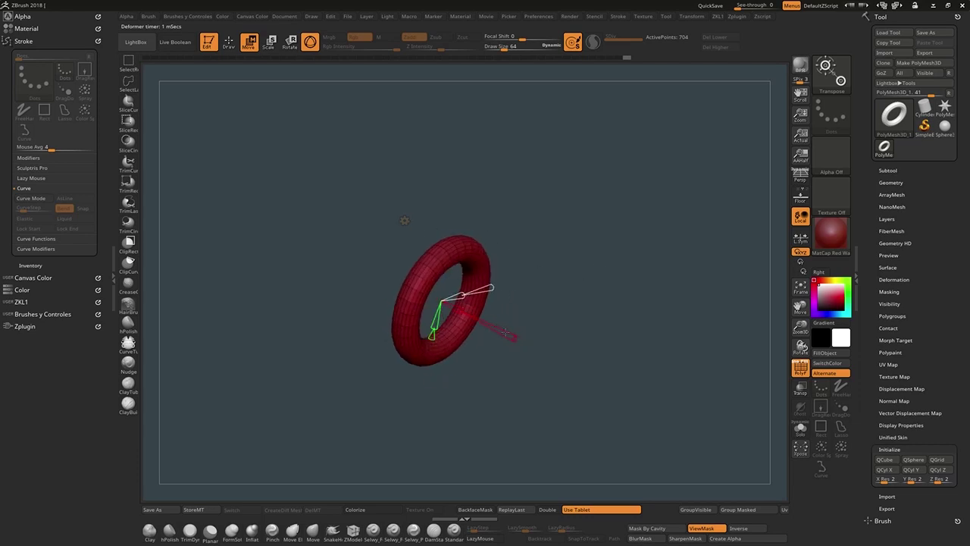
pyautogui.moveTo(515, 338)
pyautogui.mouseDown()
pyautogui.moveTo(488, 336)
pyautogui.moveTo(498, 331)
pyautogui.mouseUp()
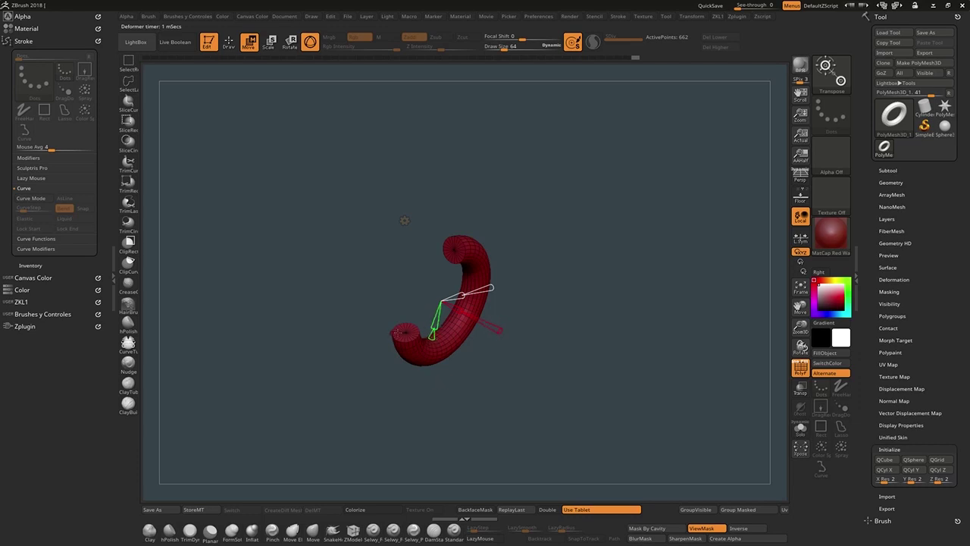
pyautogui.moveTo(515, 332); pyautogui.dragTo(469, 329)
pyautogui.moveTo(501, 213); pyautogui.dragTo(450, 210)
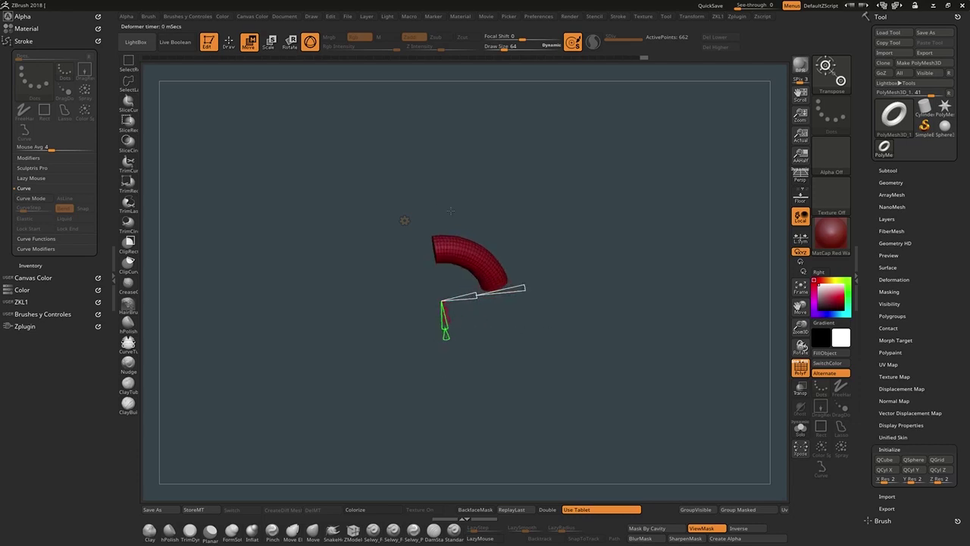
pyautogui.moveTo(470, 328); pyautogui.dragTo(501, 329)
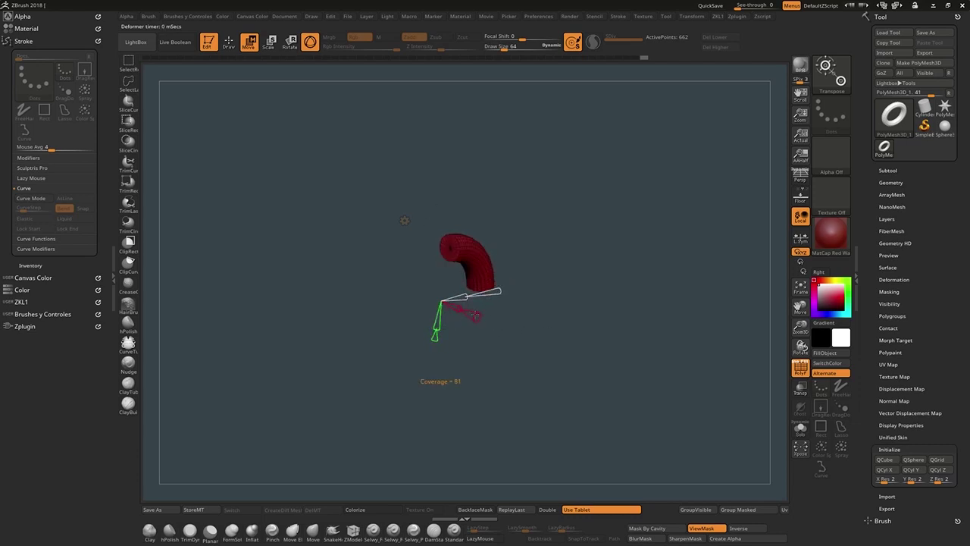
pyautogui.moveTo(474, 317); pyautogui.dragTo(474, 259)
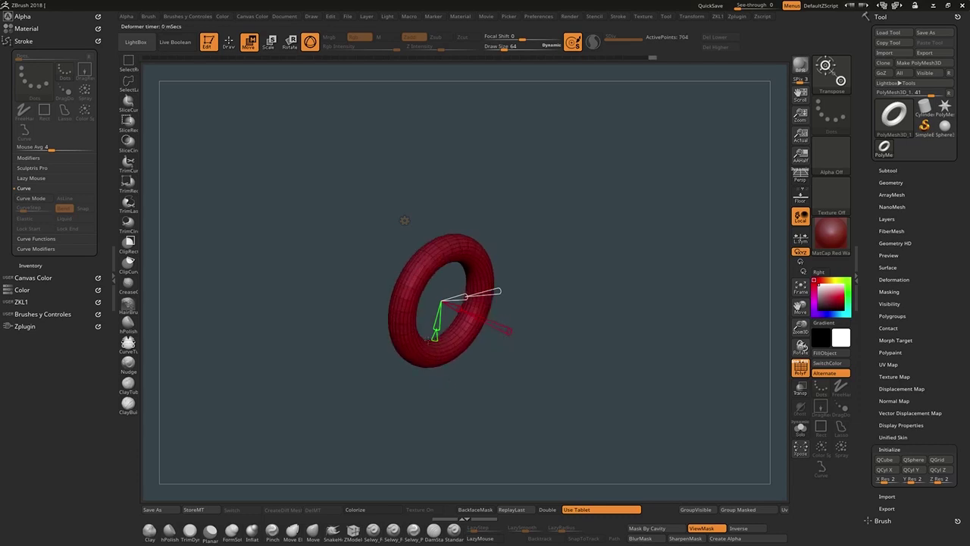
# Step: Refine the ring's mesh by setting LDivide to 128 and SDivide to 19
pyautogui.moveTo(507, 330)
pyautogui.mouseDown()
pyautogui.moveTo(481, 315)
pyautogui.moveTo(503, 331)
pyautogui.mouseUp()
pyautogui.moveTo(461, 307); pyautogui.dragTo(429, 364)
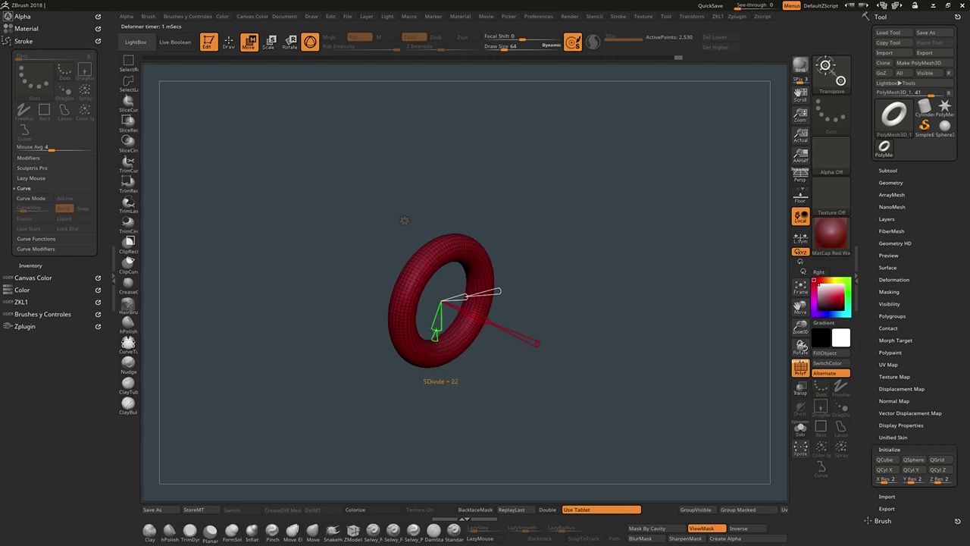
pyautogui.moveTo(436, 331)
pyautogui.mouseDown()
pyautogui.moveTo(431, 349)
pyautogui.moveTo(434, 316)
pyautogui.mouseUp()
pyautogui.moveTo(534, 343); pyautogui.dragTo(542, 347)
pyautogui.moveTo(486, 322)
pyautogui.mouseDown()
pyautogui.moveTo(477, 325)
pyautogui.moveTo(488, 330)
pyautogui.mouseUp()
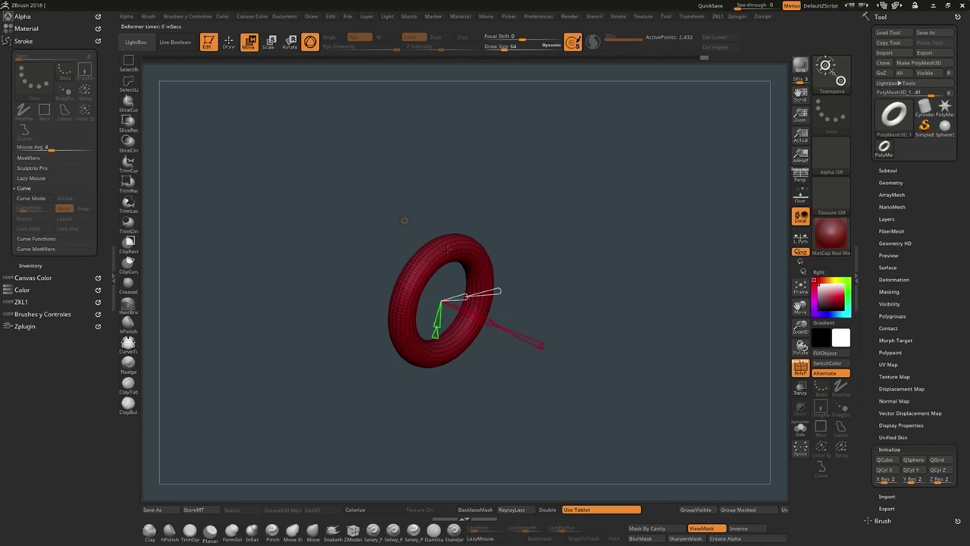
# Step: Thicken the ring's tube and taper one end to form a horn shape
pyautogui.moveTo(544, 310); pyautogui.dragTo(466, 299)
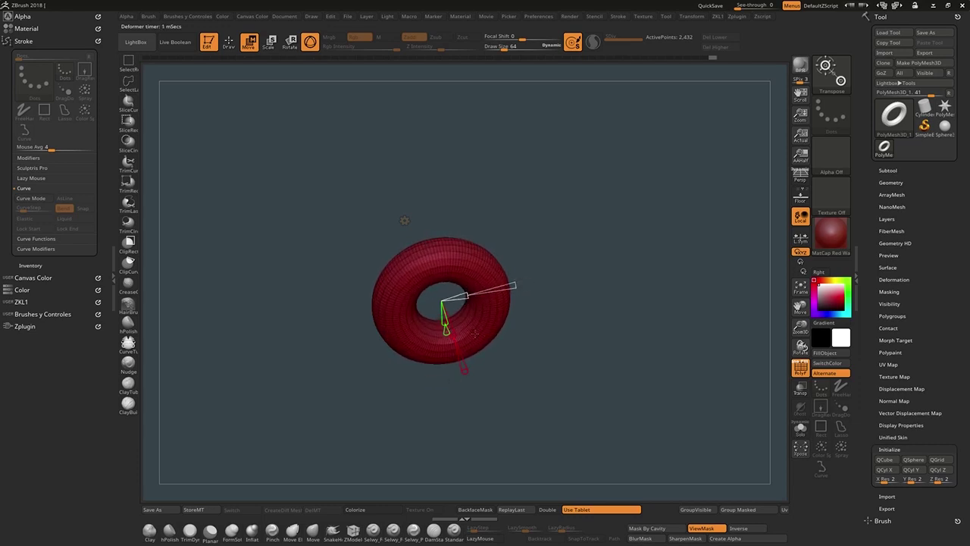
pyautogui.moveTo(475, 334); pyautogui.dragTo(526, 336, button='right')
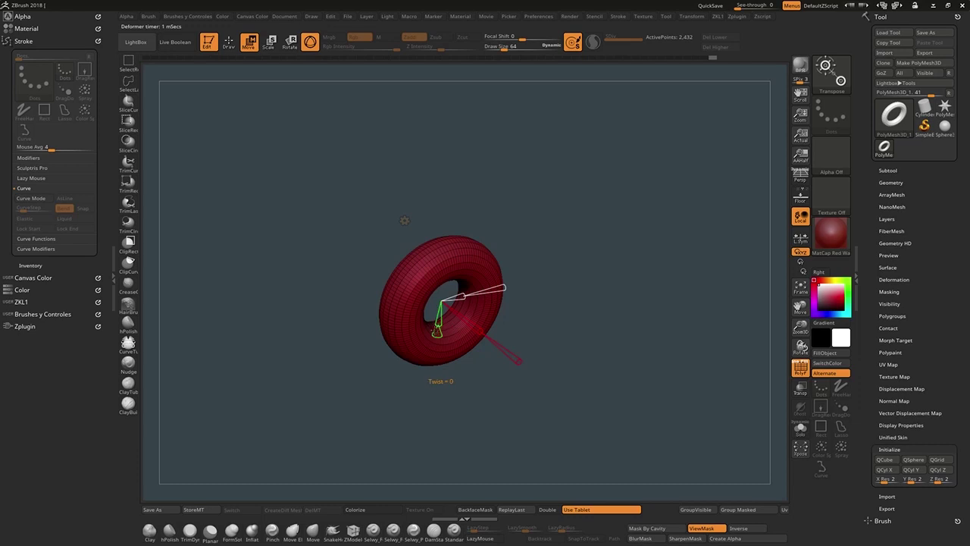
pyautogui.moveTo(438, 332); pyautogui.dragTo(441, 369)
pyautogui.moveTo(512, 286); pyautogui.dragTo(461, 297)
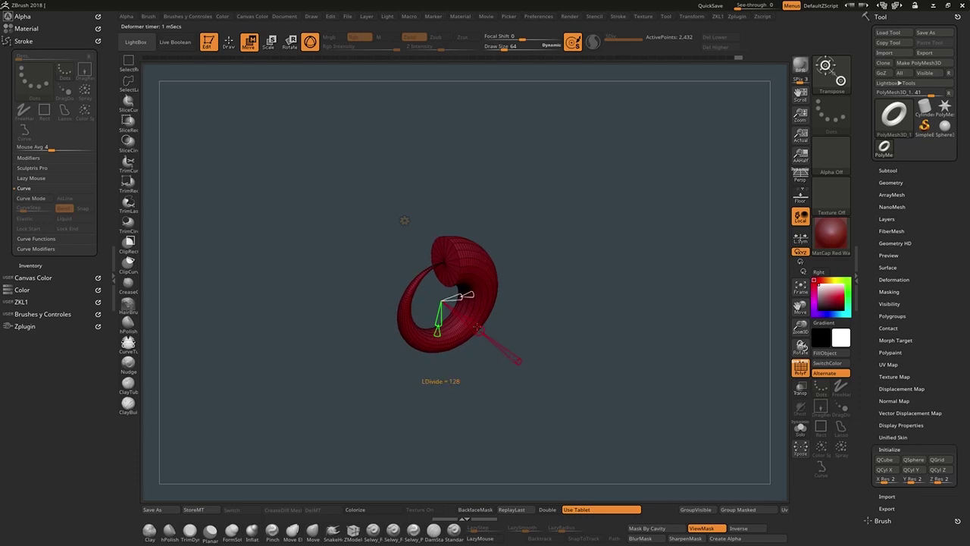
# Step: Reduce the horn's coverage to about 235 and lower its divisions to a coarse mesh
pyautogui.moveTo(514, 359); pyautogui.dragTo(508, 348)
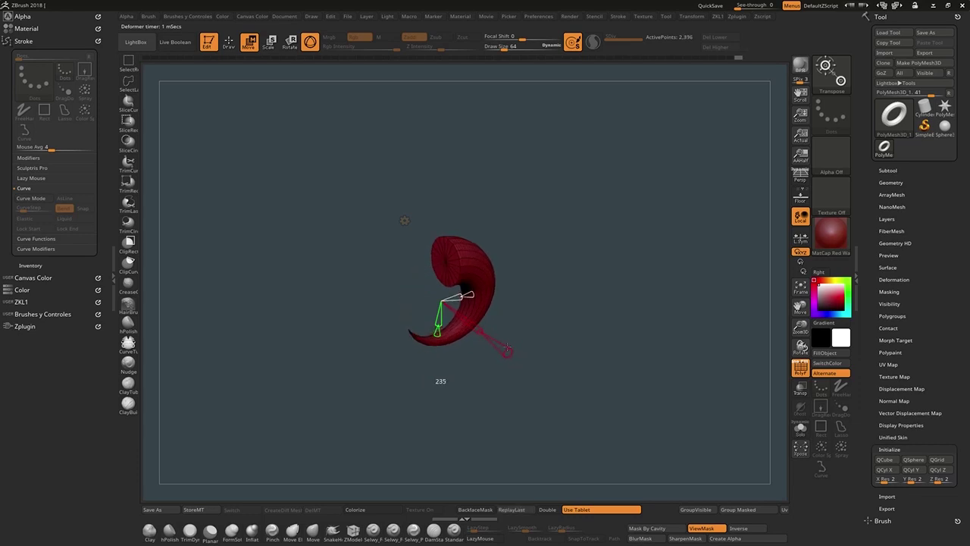
pyautogui.moveTo(576, 313); pyautogui.dragTo(545, 294)
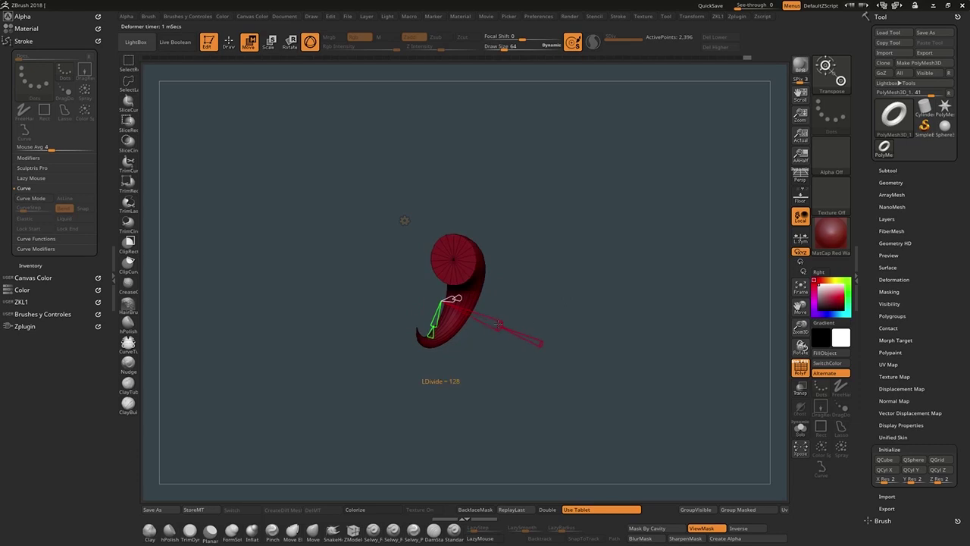
pyautogui.moveTo(486, 319); pyautogui.dragTo(476, 317)
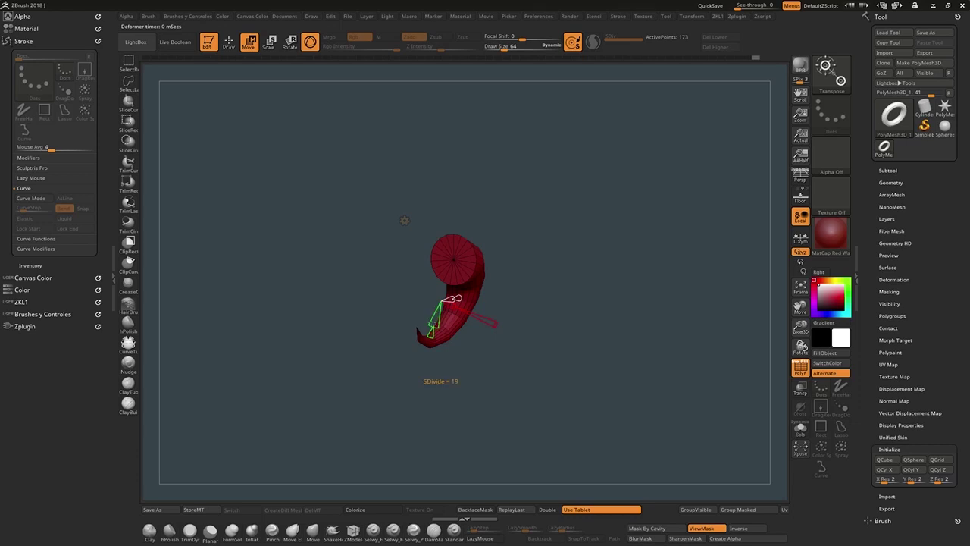
pyautogui.moveTo(440, 384); pyautogui.dragTo(530, 258)
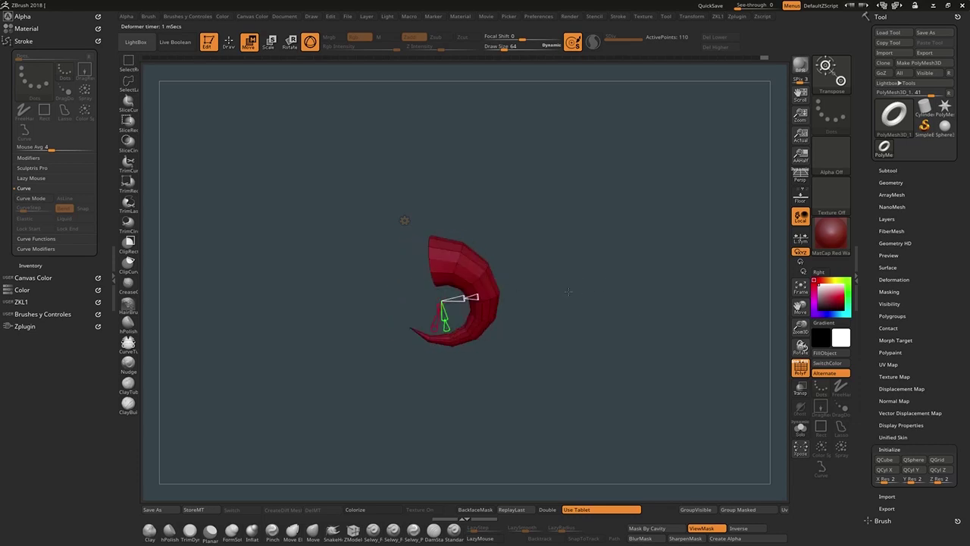
# Step: Replace the horn with a Sphere 3D primitive and adjust its shape handles to give a full closed sphere
pyautogui.click(404, 219)
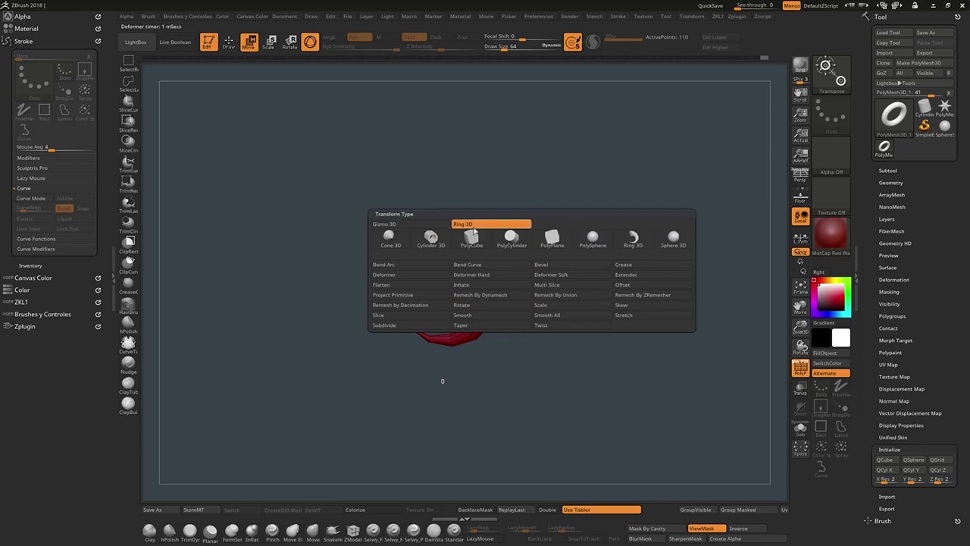
pyautogui.click(662, 241)
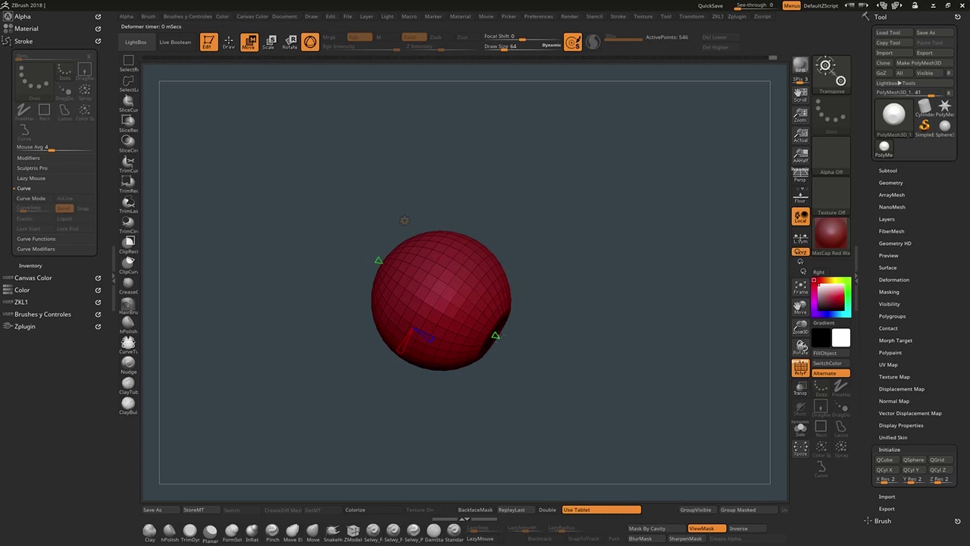
pyautogui.moveTo(499, 339); pyautogui.dragTo(525, 343)
pyautogui.moveTo(622, 324); pyautogui.dragTo(597, 347)
pyautogui.moveTo(383, 255)
pyautogui.mouseDown()
pyautogui.moveTo(447, 303)
pyautogui.moveTo(390, 263)
pyautogui.mouseUp()
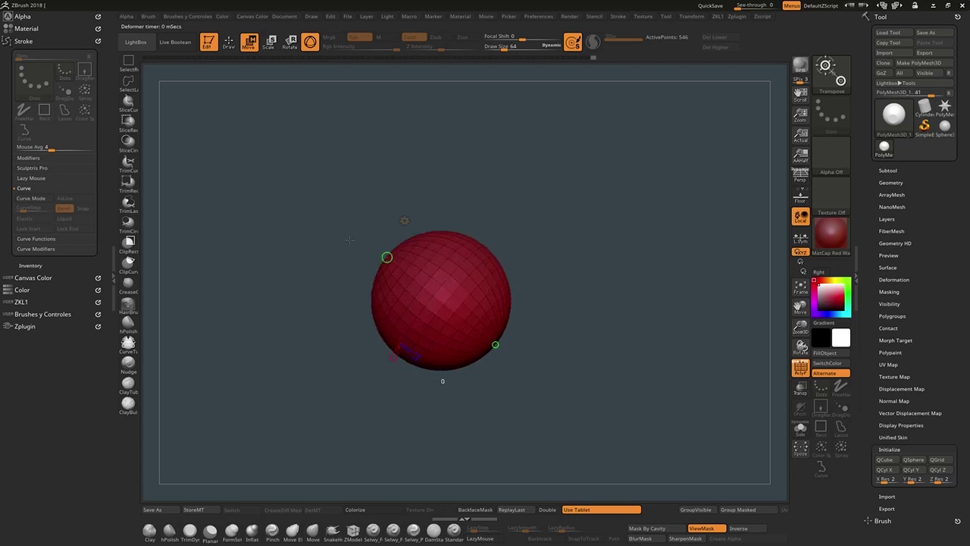
# Step: Replace the sphere with a Cone 3D primitive and lower its divisions to form a four-sided pyramid
pyautogui.click(404, 220)
pyautogui.click(389, 235)
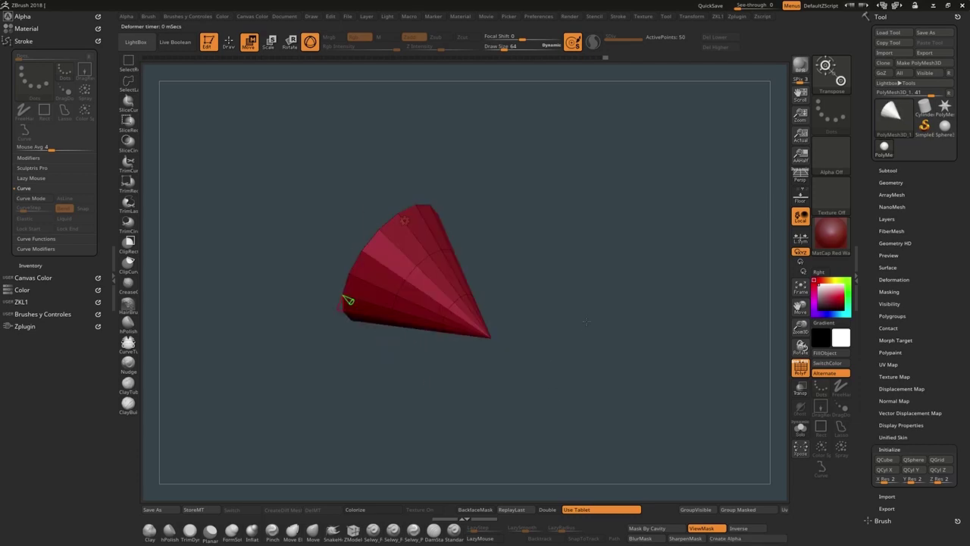
pyautogui.moveTo(579, 340); pyautogui.dragTo(565, 322)
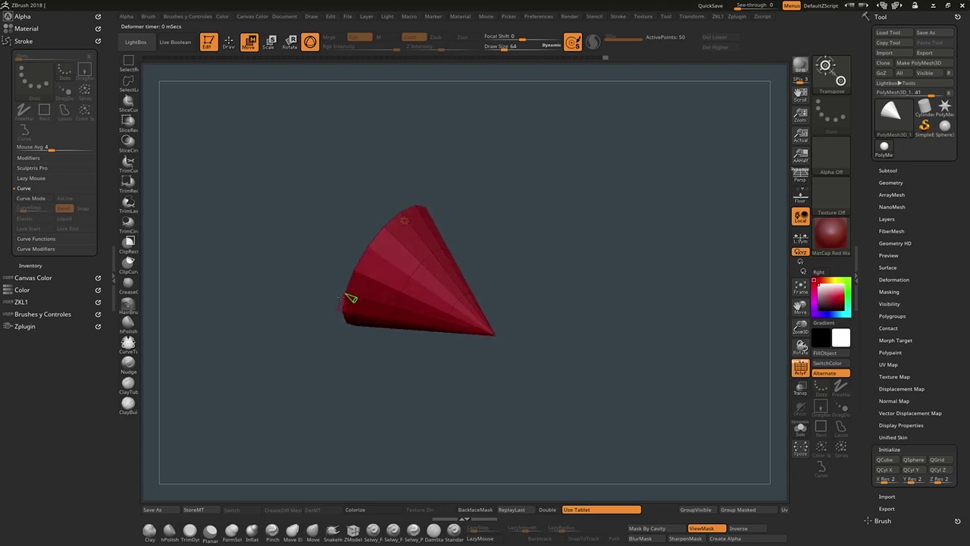
pyautogui.moveTo(340, 297)
pyautogui.mouseDown()
pyautogui.moveTo(339, 314)
pyautogui.moveTo(341, 297)
pyautogui.mouseUp()
pyautogui.moveTo(455, 366); pyautogui.dragTo(462, 341)
pyautogui.click(405, 219)
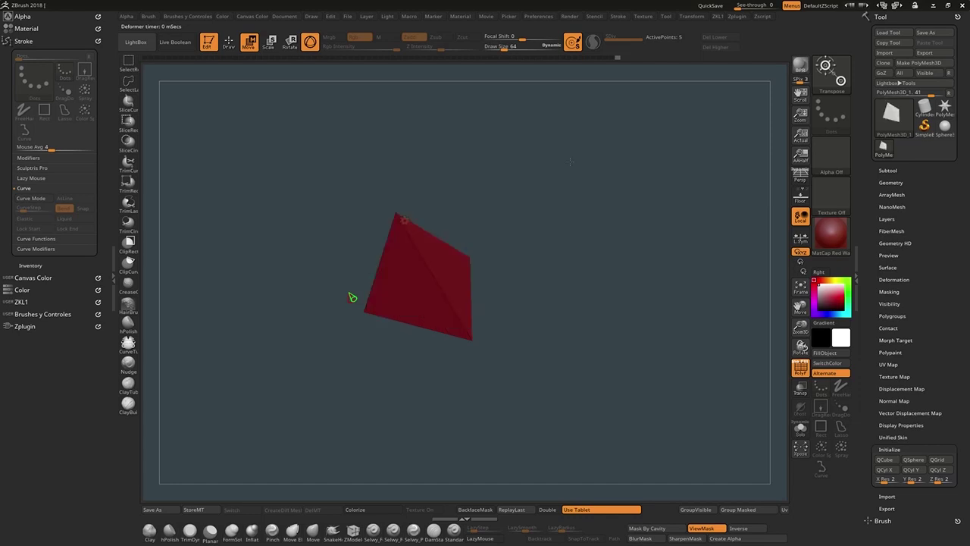
pyautogui.moveTo(574, 167); pyautogui.dragTo(555, 145)
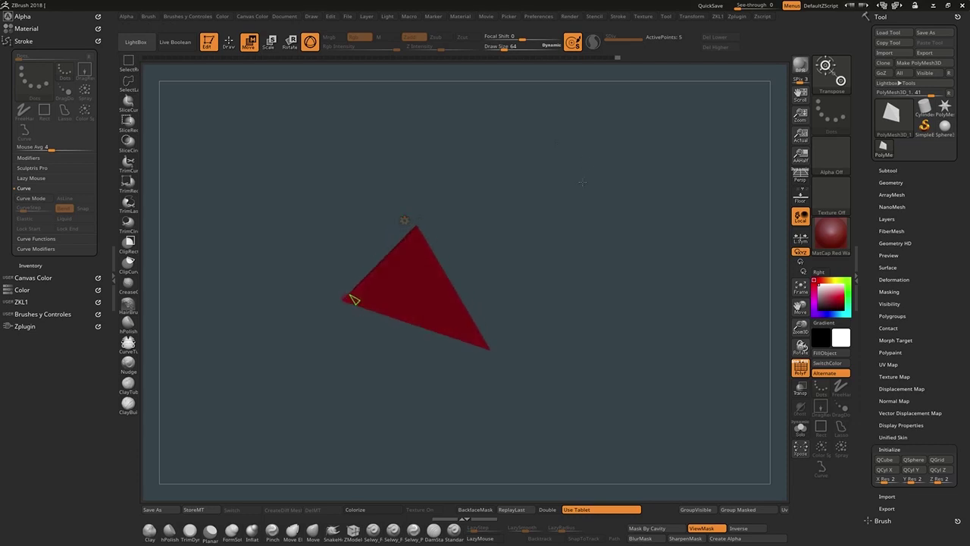
# Step: Replace the pyramid with a hollow eight-sided Cylinder 3D primitive
pyautogui.click(404, 220)
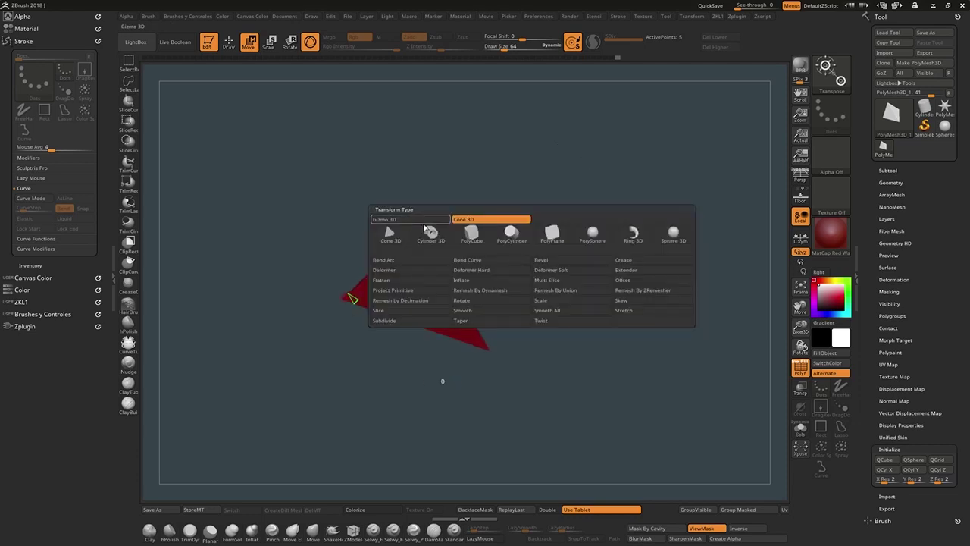
pyautogui.click(430, 233)
pyautogui.click(404, 220)
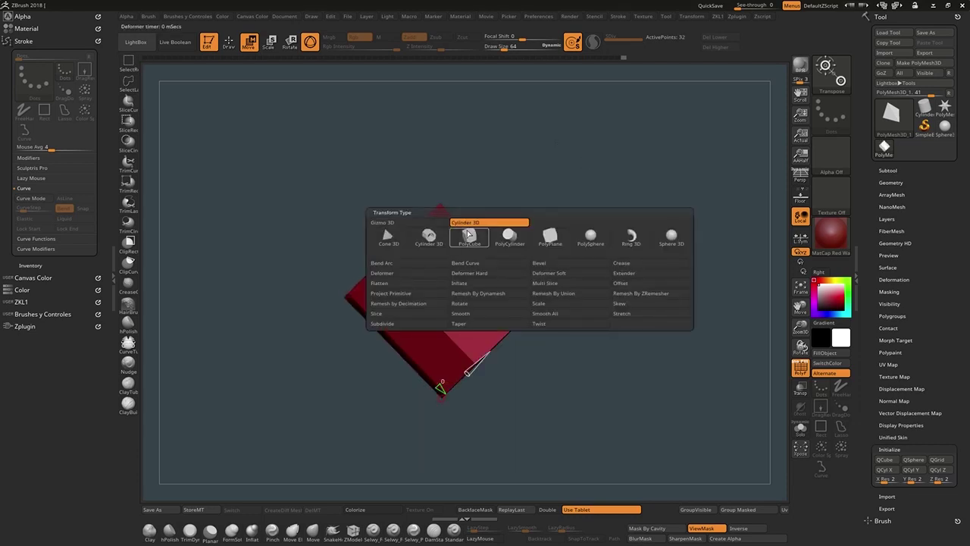
pyautogui.click(389, 235)
pyautogui.moveTo(648, 363); pyautogui.dragTo(514, 286)
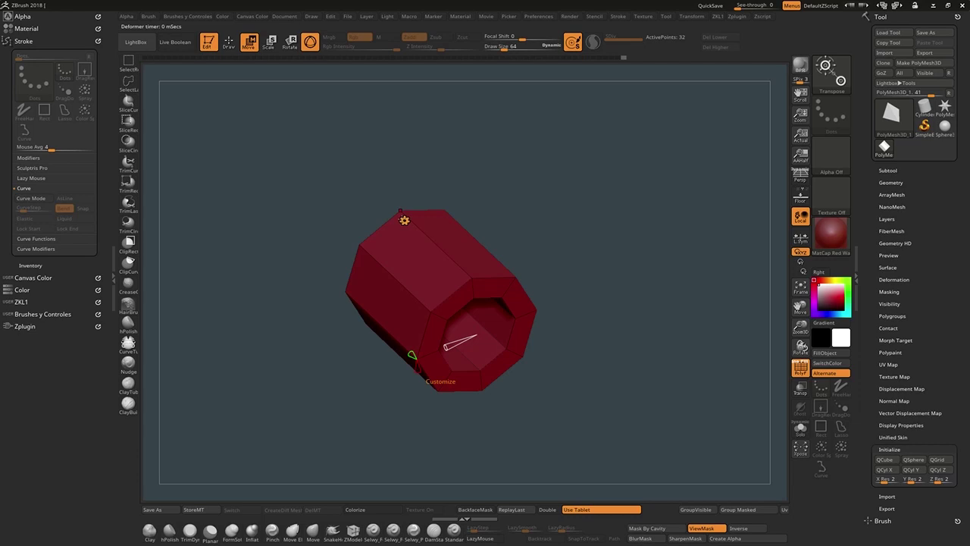
# Step: Switch back to the Gizmo 3D and stretch the hollow cylinder along its length into a long tube
pyautogui.click(405, 220)
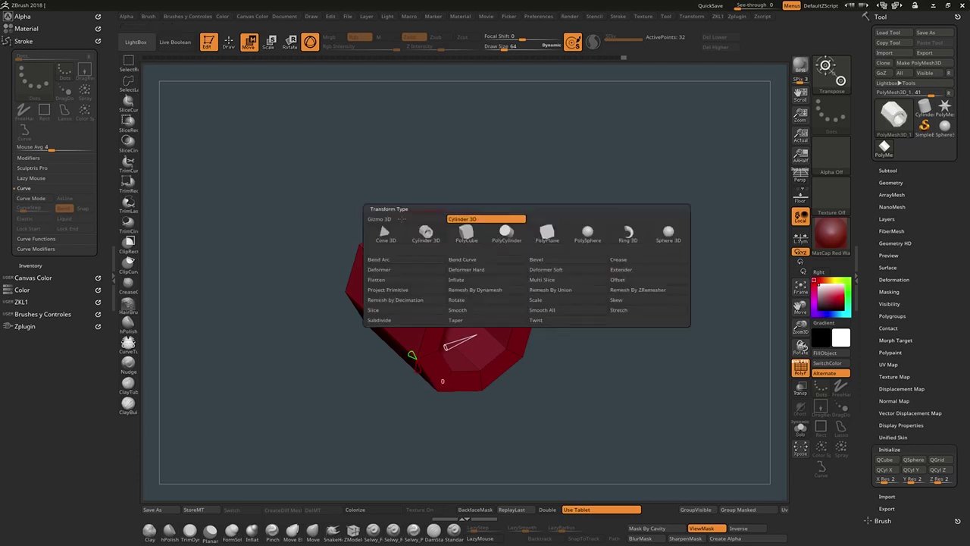
pyautogui.click(411, 221)
pyautogui.moveTo(463, 306); pyautogui.dragTo(401, 235)
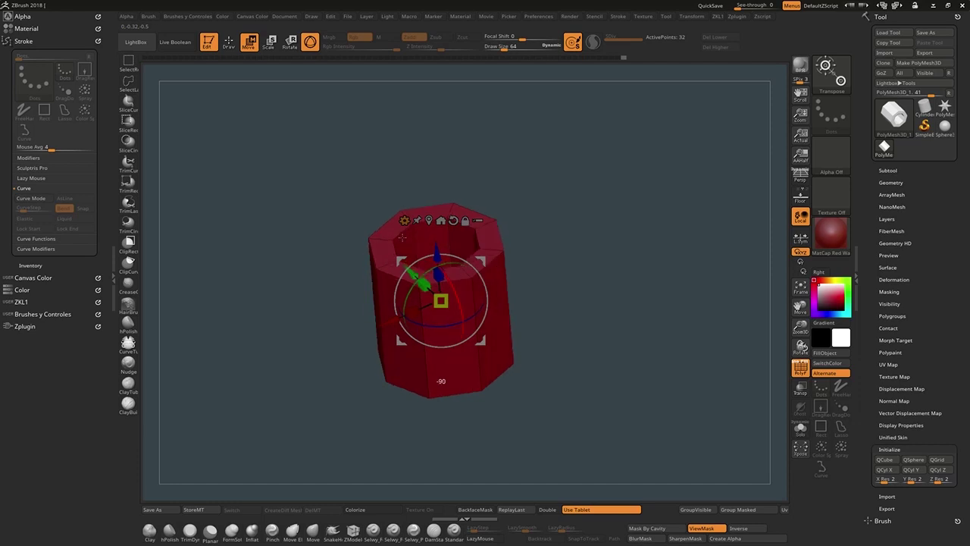
pyautogui.moveTo(440, 278); pyautogui.dragTo(430, 128)
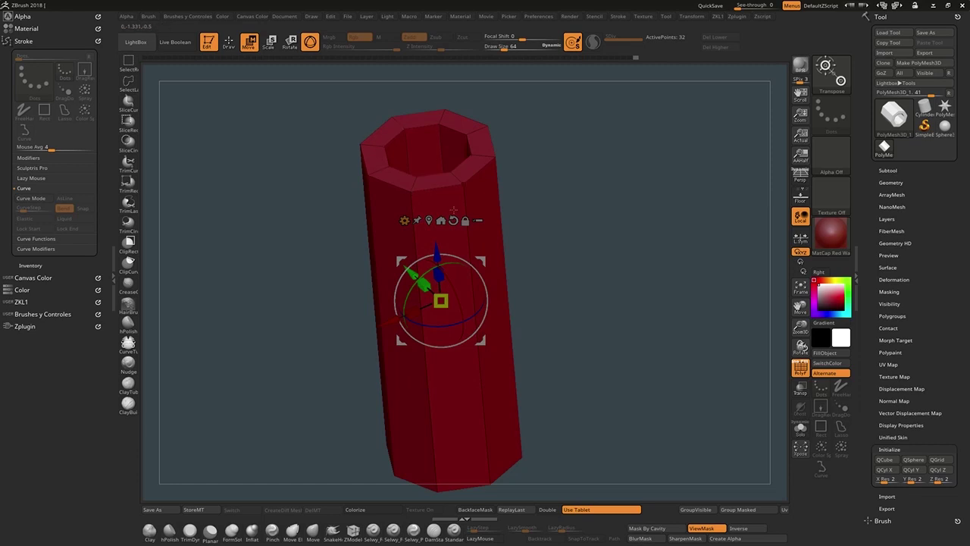
# Step: Return to the Cylinder 3D handles and increase HDivide to give the tube more sides
pyautogui.click(404, 220)
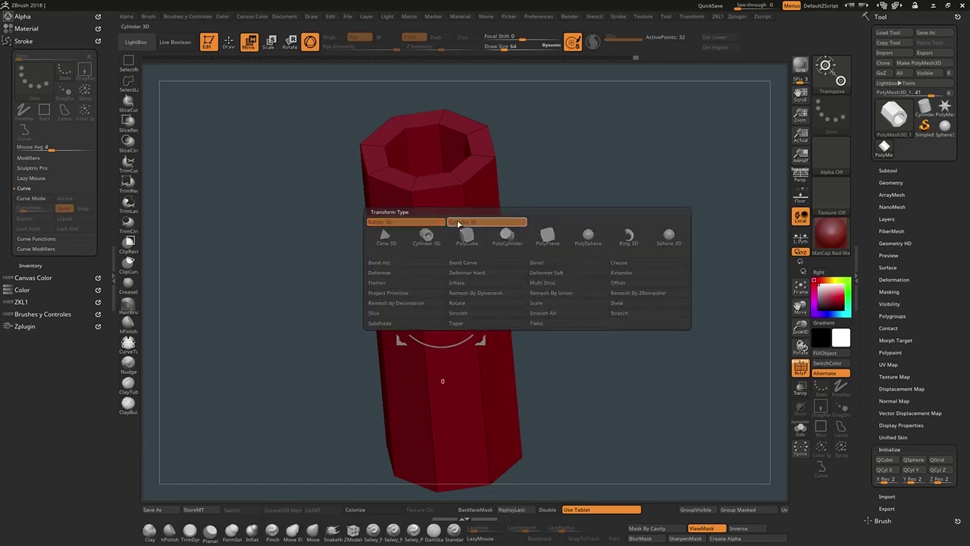
pyautogui.click(554, 254)
pyautogui.moveTo(555, 254); pyautogui.dragTo(595, 282)
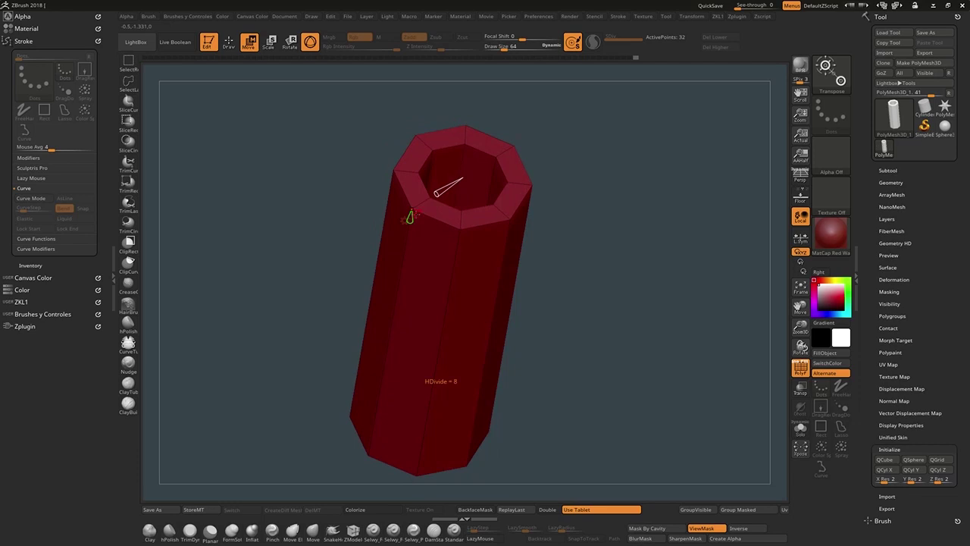
pyautogui.moveTo(412, 215); pyautogui.dragTo(415, 219)
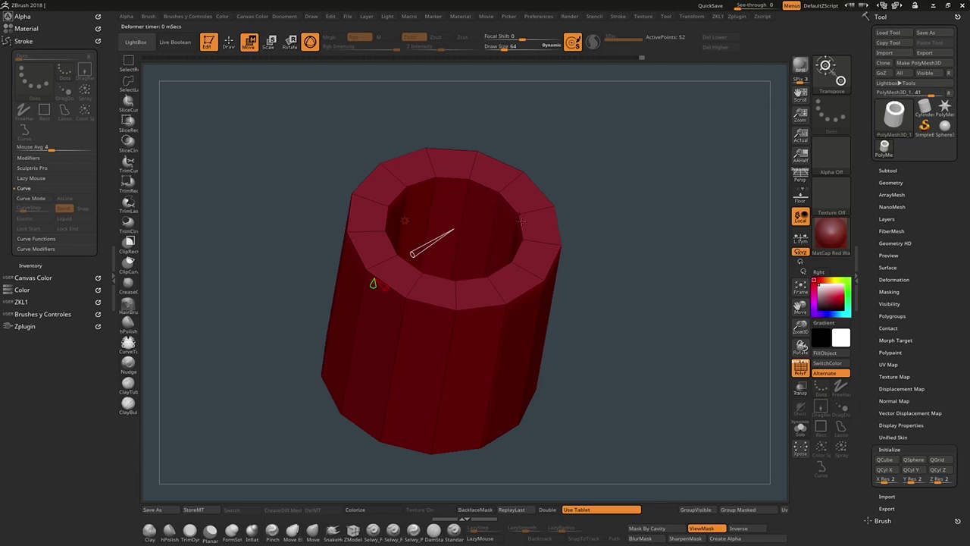
pyautogui.moveTo(521, 221); pyautogui.dragTo(501, 213)
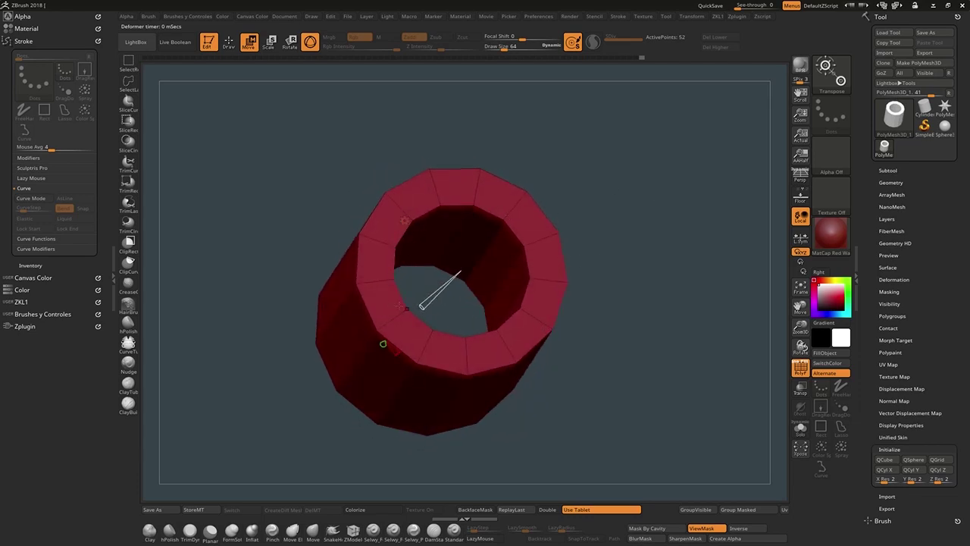
# Step: Switch from the Cylinder 3D handles to the Gizmo 3D and stretch the hollow cylinder slightly along its length
pyautogui.keyDown('shift'); pyautogui.moveTo(399, 306); pyautogui.dragTo(591, 271); pyautogui.keyUp('shift')
pyautogui.moveTo(334, 106); pyautogui.dragTo(297, 63)
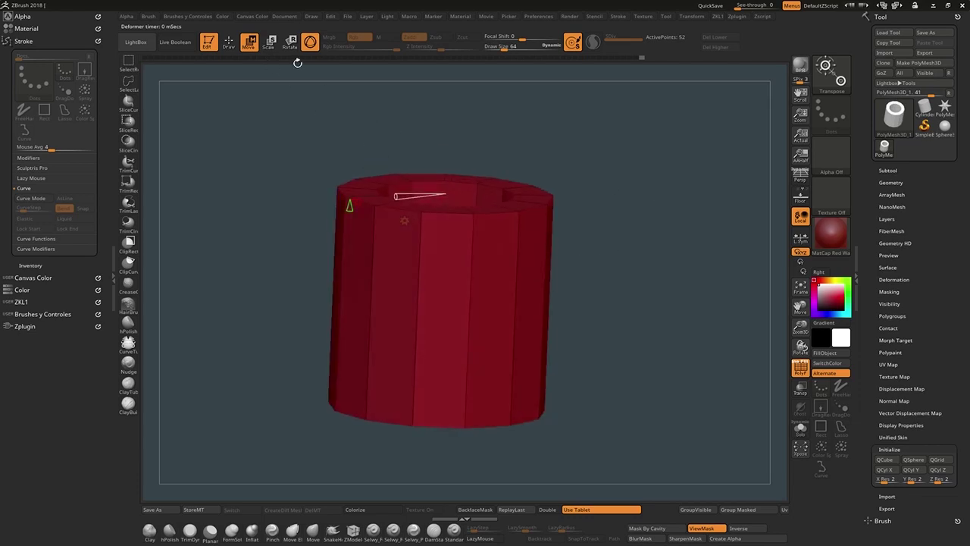
pyautogui.click(270, 42)
pyautogui.press('w')
pyautogui.click(404, 220)
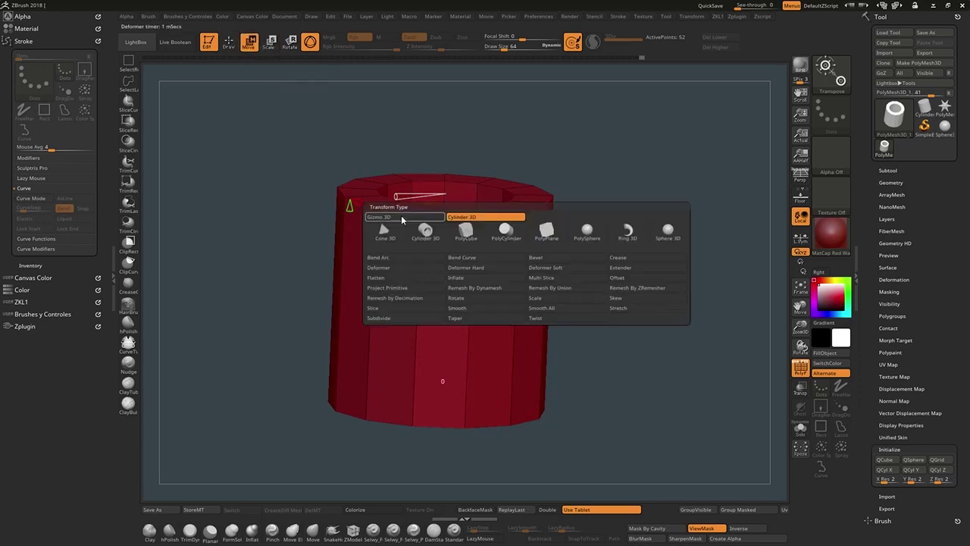
pyautogui.click(405, 217)
pyautogui.moveTo(442, 269); pyautogui.dragTo(442, 250)
# Step: Return to the Cylinder 3D handles and bring the gizmo back by toggling between Scale and Move modes
pyautogui.click(405, 220)
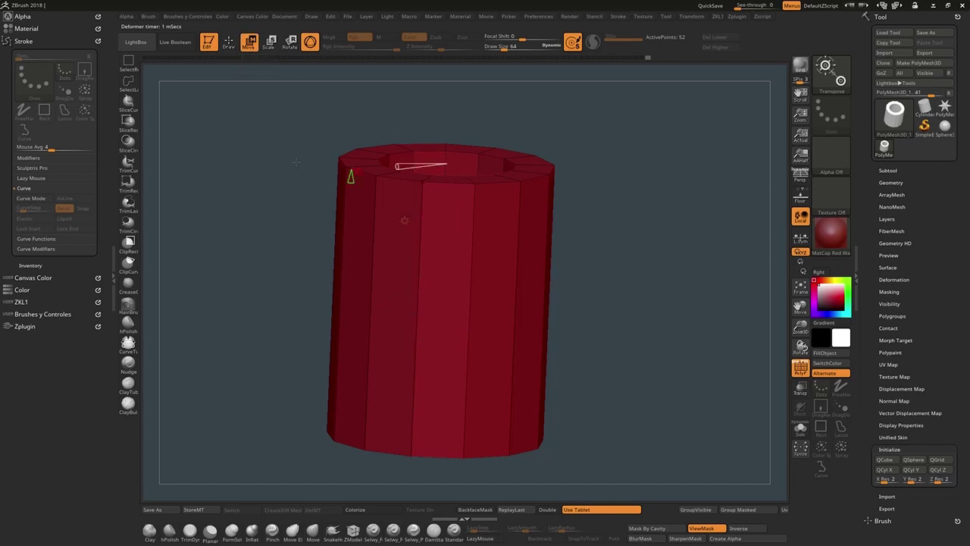
pyautogui.click(270, 44)
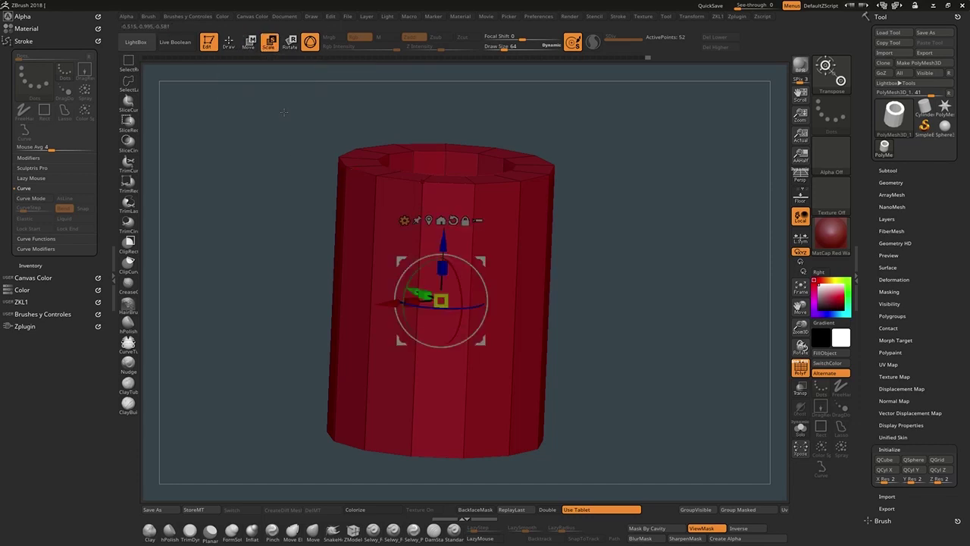
pyautogui.click(250, 43)
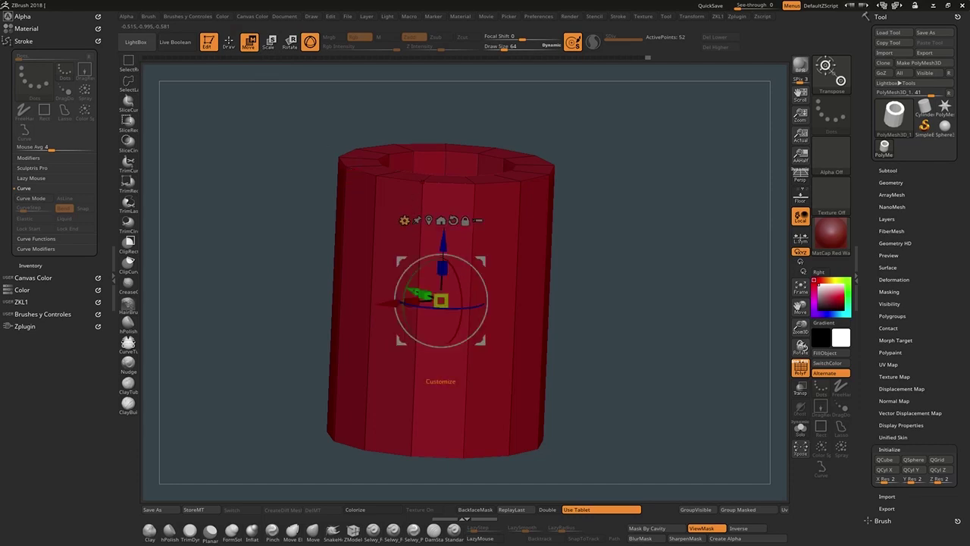
# Step: Raise VDivide on the Cylinder 3D to add rings along the tube, and stretch it lengthwise with the Gizmo 3D
pyautogui.click(404, 219)
pyautogui.click(474, 219)
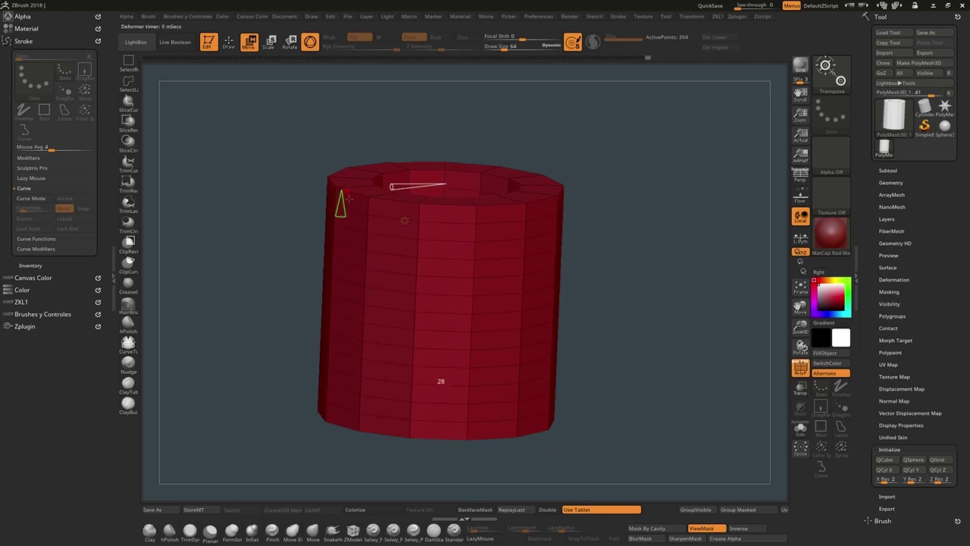
pyautogui.moveTo(348, 199); pyautogui.dragTo(352, 197)
pyautogui.moveTo(443, 268); pyautogui.dragTo(443, 234)
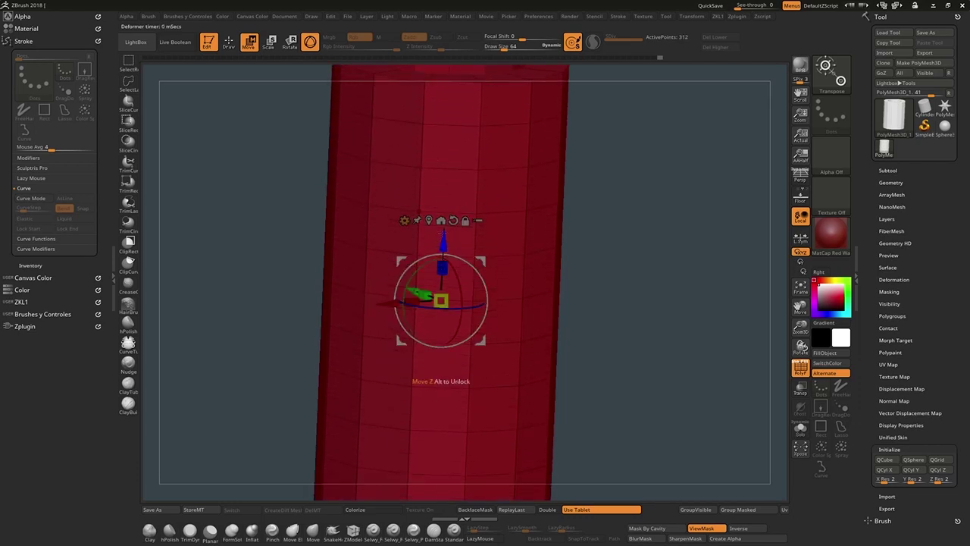
pyautogui.moveTo(443, 234); pyautogui.dragTo(458, 314, button='right')
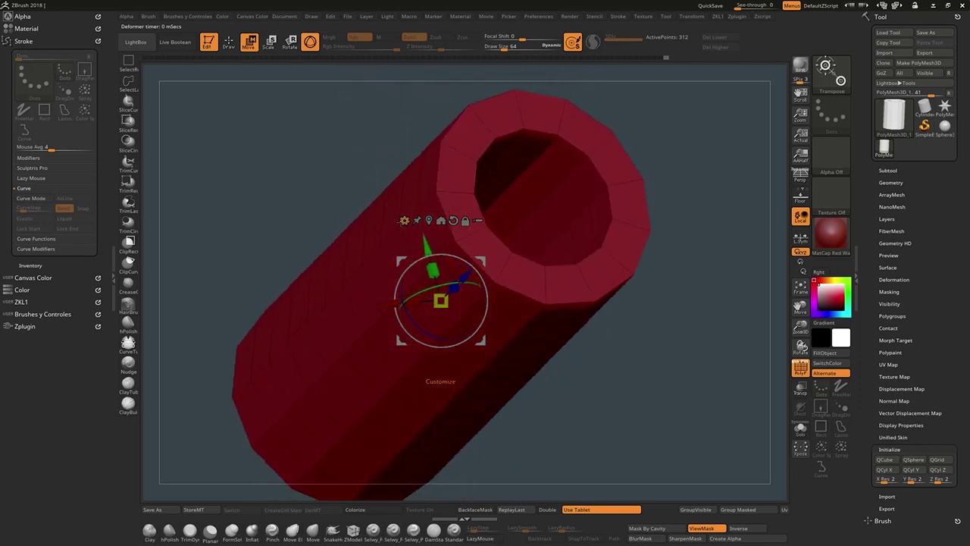
# Step: Try raising the Cylinder 3D HDivide to round out the stretched tube, and undo the change
pyautogui.click(405, 220)
pyautogui.moveTo(427, 216); pyautogui.dragTo(445, 225)
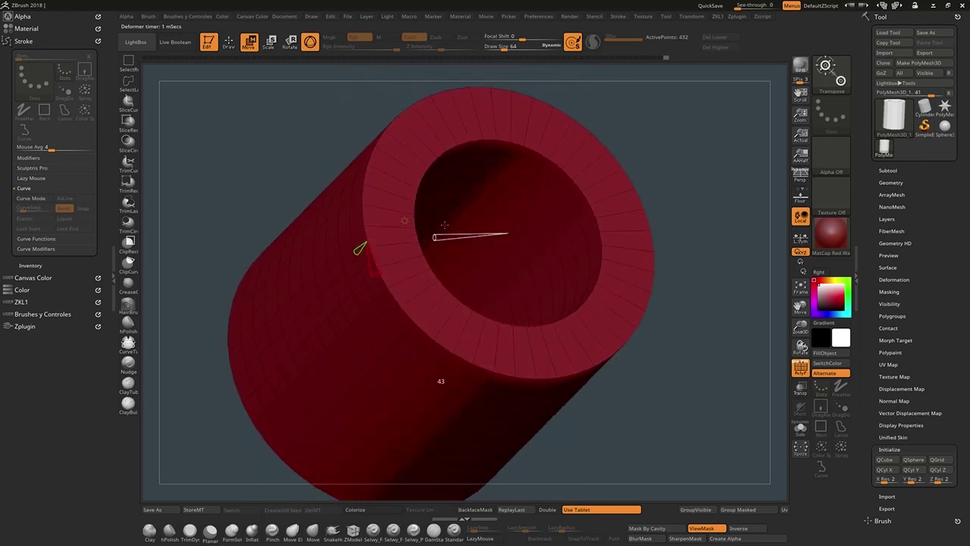
pyautogui.moveTo(667, 261); pyautogui.dragTo(706, 286)
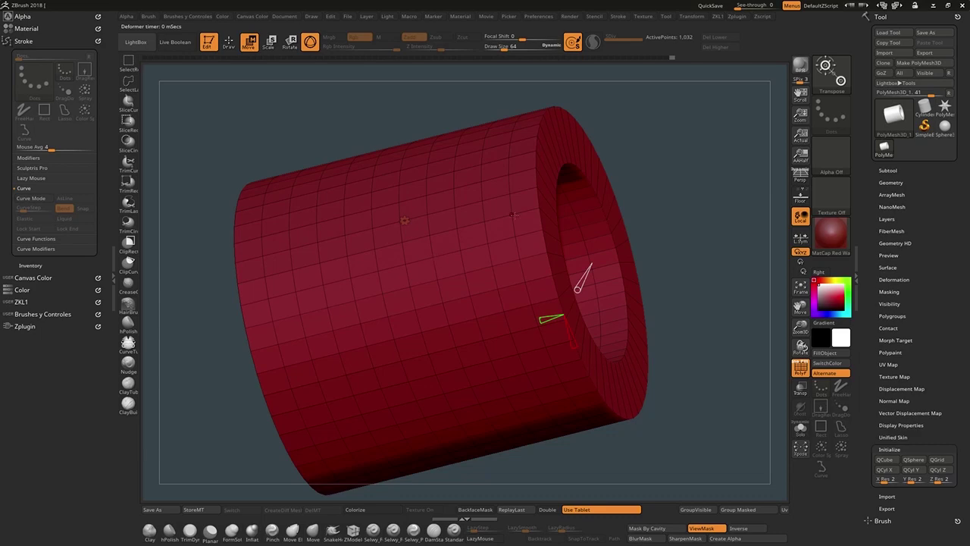
pyautogui.moveTo(673, 228); pyautogui.dragTo(440, 82)
pyautogui.hotkey('ctrl', 'z')
# Step: Increase HDivide and VDivide with the Cylinder 3D handles to give the tube a denser mesh
pyautogui.moveTo(798, 328); pyautogui.dragTo(765, 266)
pyautogui.moveTo(660, 258); pyautogui.dragTo(635, 325)
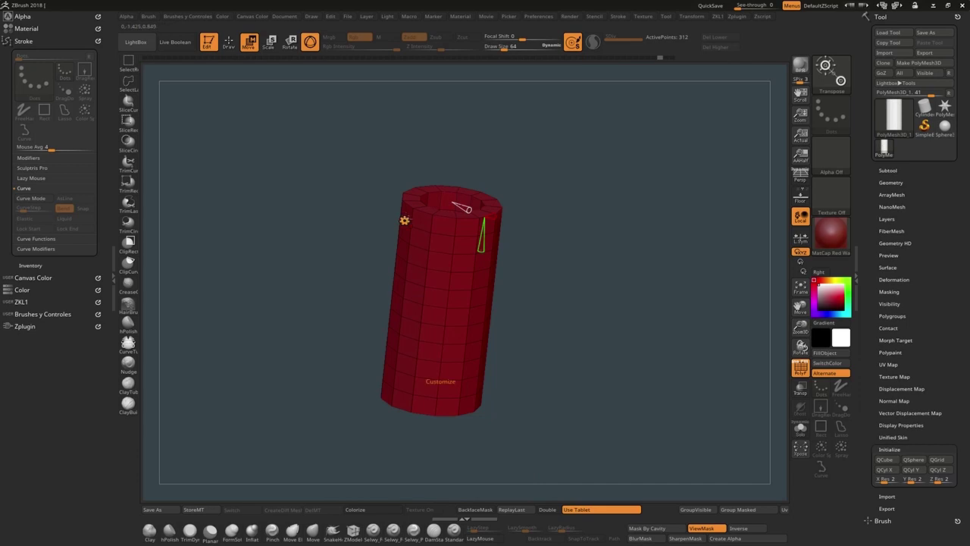
pyautogui.moveTo(497, 217); pyautogui.dragTo(507, 219)
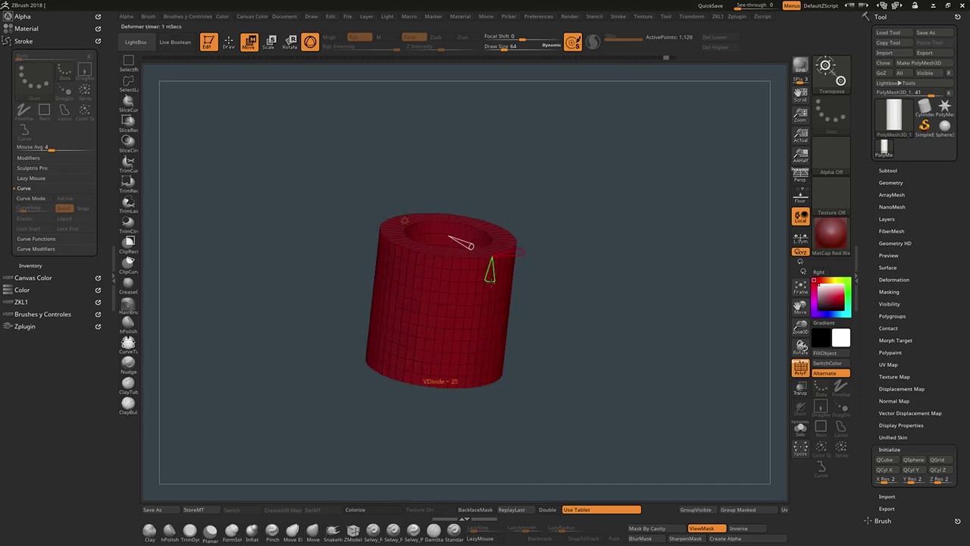
pyautogui.moveTo(489, 274)
pyautogui.mouseDown()
pyautogui.moveTo(491, 264)
pyautogui.moveTo(489, 277)
pyautogui.mouseUp()
pyautogui.keyDown('shift'); pyautogui.moveTo(451, 199); pyautogui.dragTo(640, 310); pyautogui.keyUp('shift')
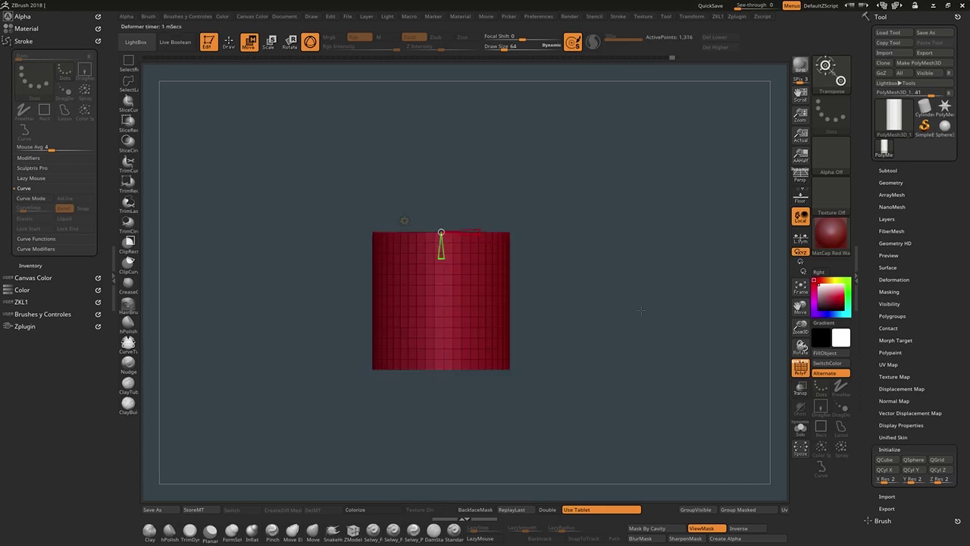
pyautogui.moveTo(570, 345); pyautogui.dragTo(547, 379)
# Step: Switch to the Gizmo 3D and stretch the dense cylinder along its length into a long tube
pyautogui.click(402, 219)
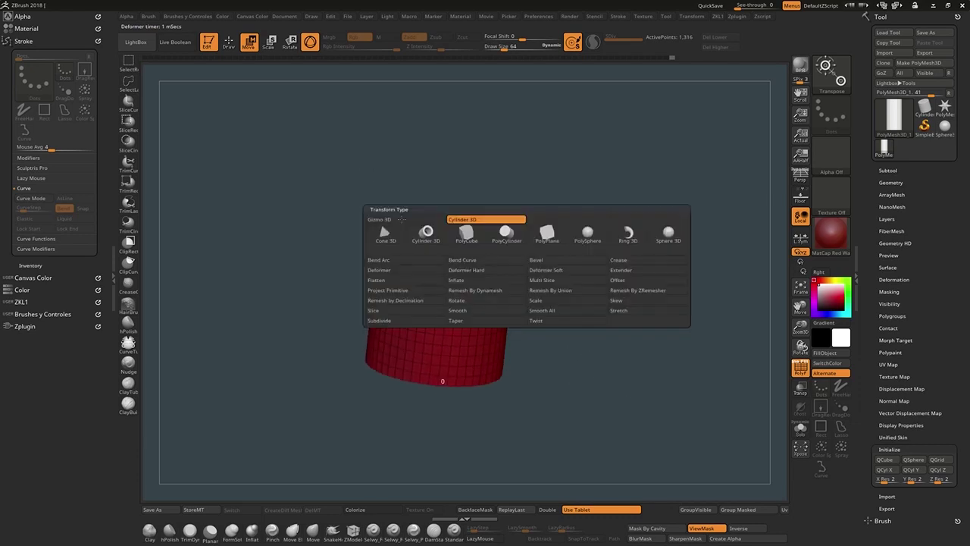
pyautogui.click(420, 221)
pyautogui.moveTo(447, 272); pyautogui.dragTo(454, 179)
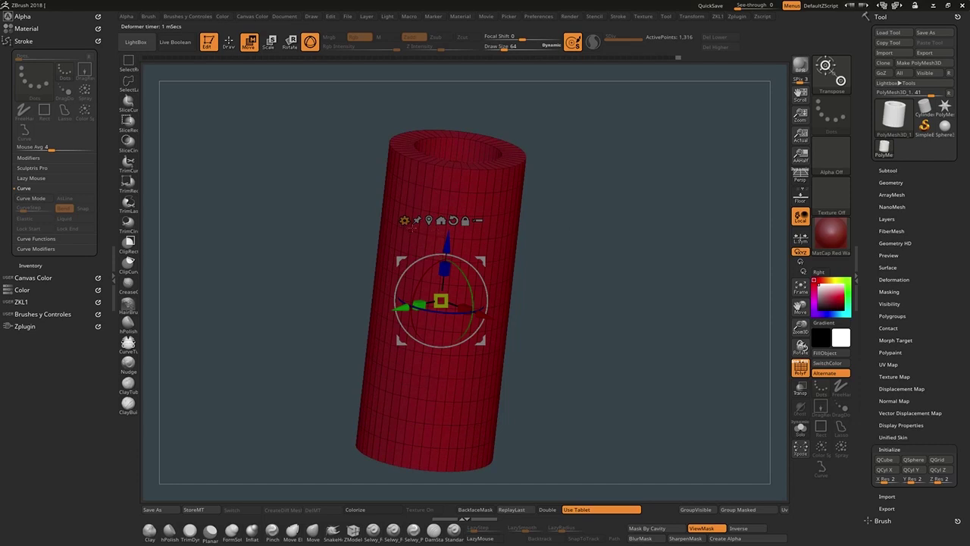
# Step: Return to the Cylinder 3D handles and lower HDivide to reduce the number of sides around the tube
pyautogui.click(404, 221)
pyautogui.click(432, 235)
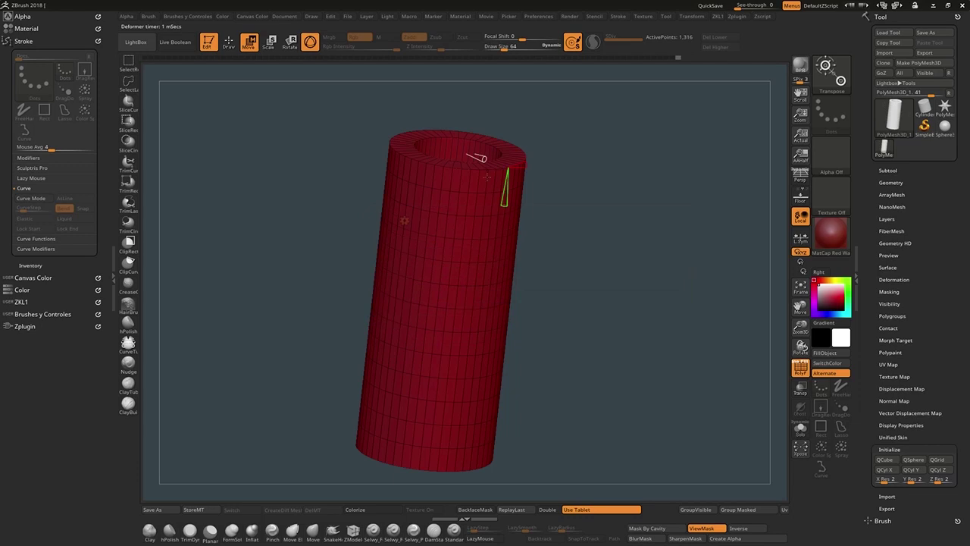
pyautogui.keyDown('shift'); pyautogui.moveTo(523, 163); pyautogui.dragTo(509, 135); pyautogui.keyUp('shift')
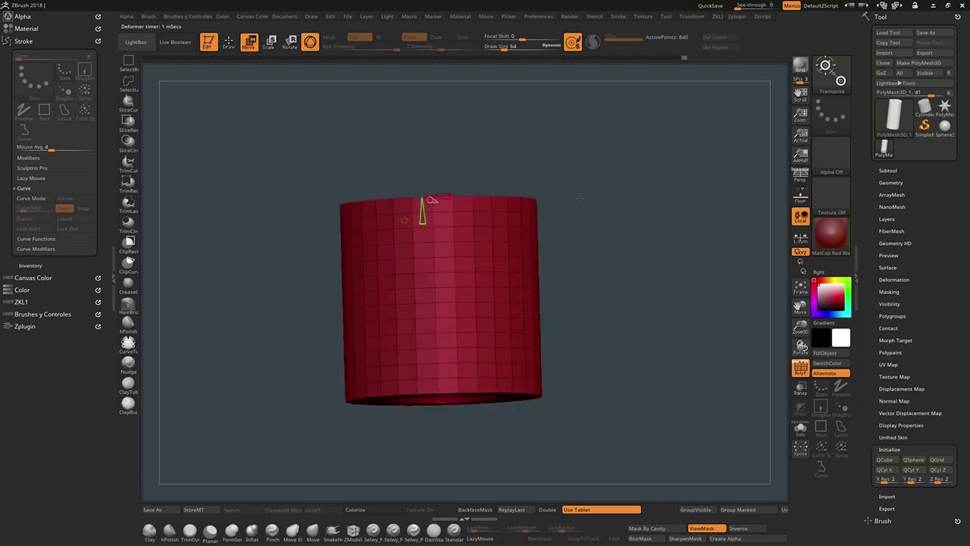
pyautogui.moveTo(506, 226); pyautogui.dragTo(594, 253)
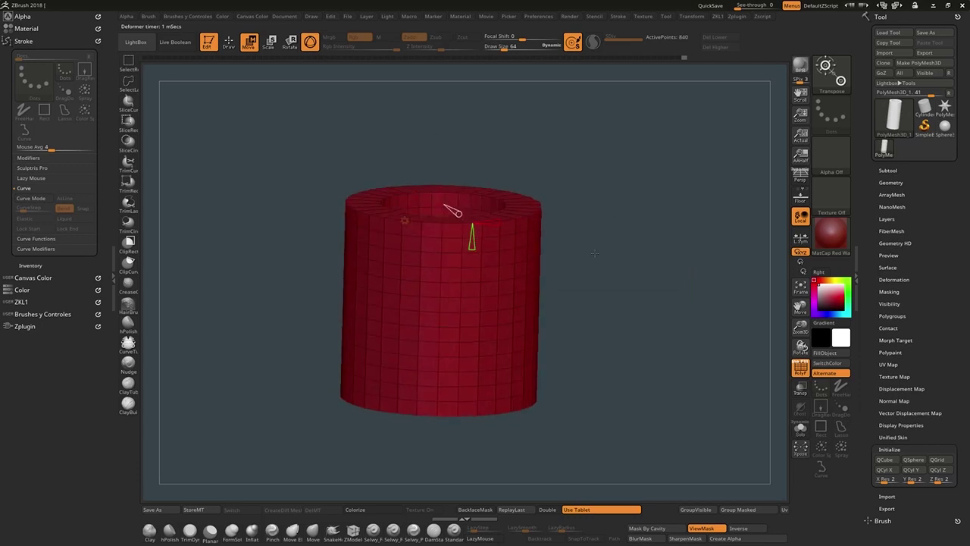
# Step: Leave the cylinder handles for Draw mode and delete lengthwise edge loops from the tube with the ZModeler brush
pyautogui.press('w')
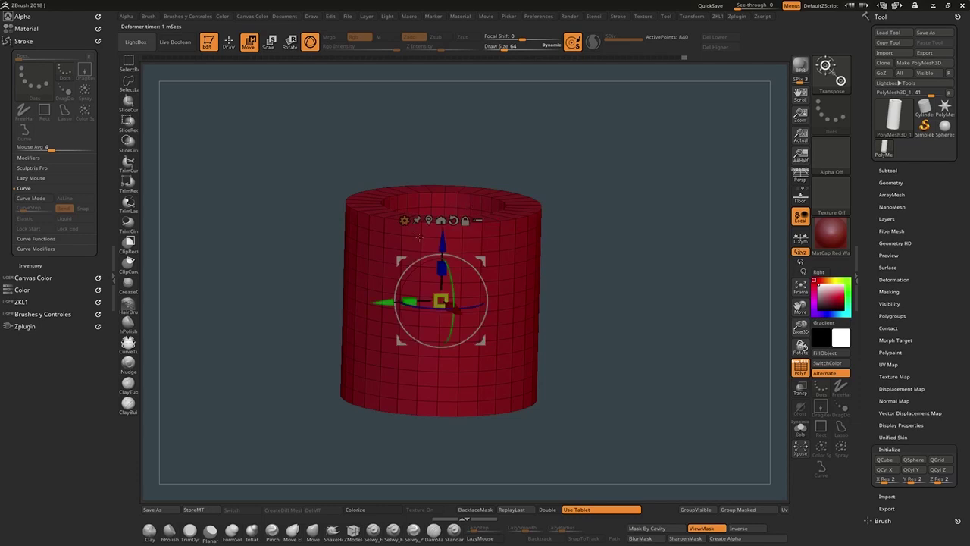
pyautogui.moveTo(573, 220); pyautogui.dragTo(577, 254)
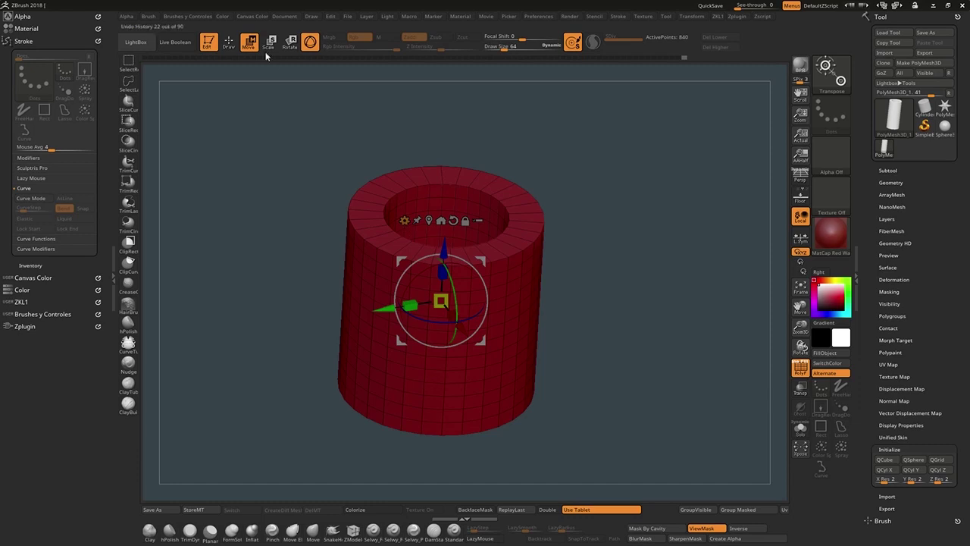
pyautogui.click(228, 42)
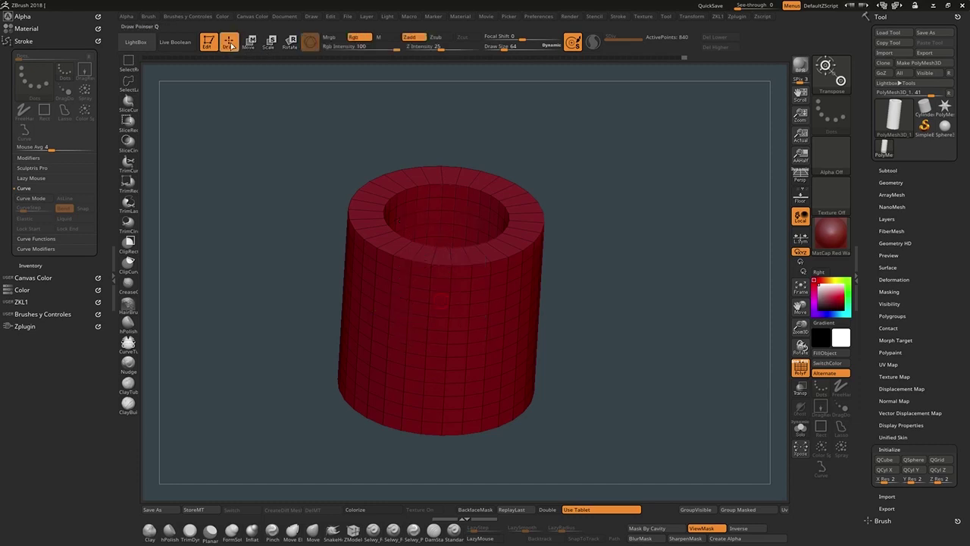
pyautogui.click(352, 530)
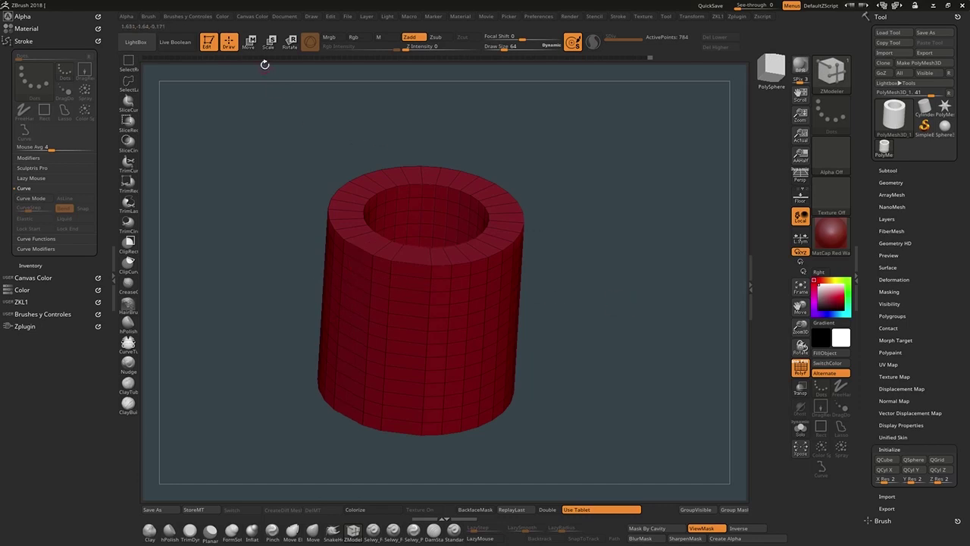
# Step: Bring back the gizmo in Move mode, inspect the edited tube, and open the gizmo's list of primitives and deformers
pyautogui.click(248, 42)
pyautogui.click(381, 219)
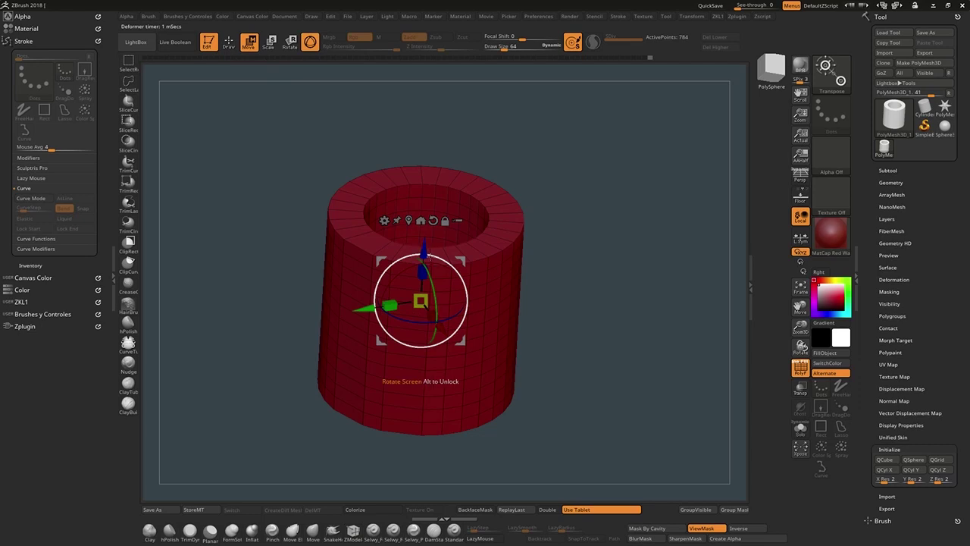
pyautogui.moveTo(429, 256); pyautogui.dragTo(519, 228)
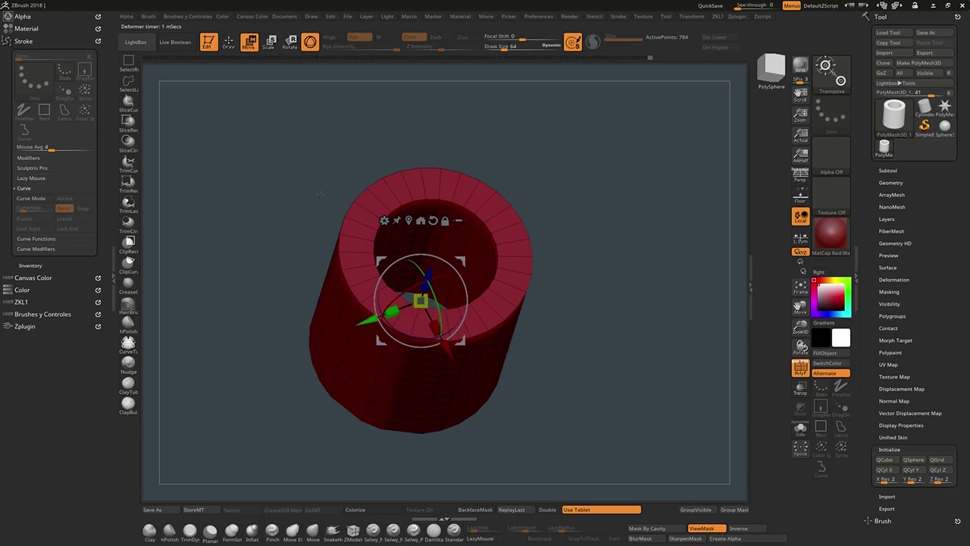
pyautogui.moveTo(320, 195); pyautogui.dragTo(408, 187)
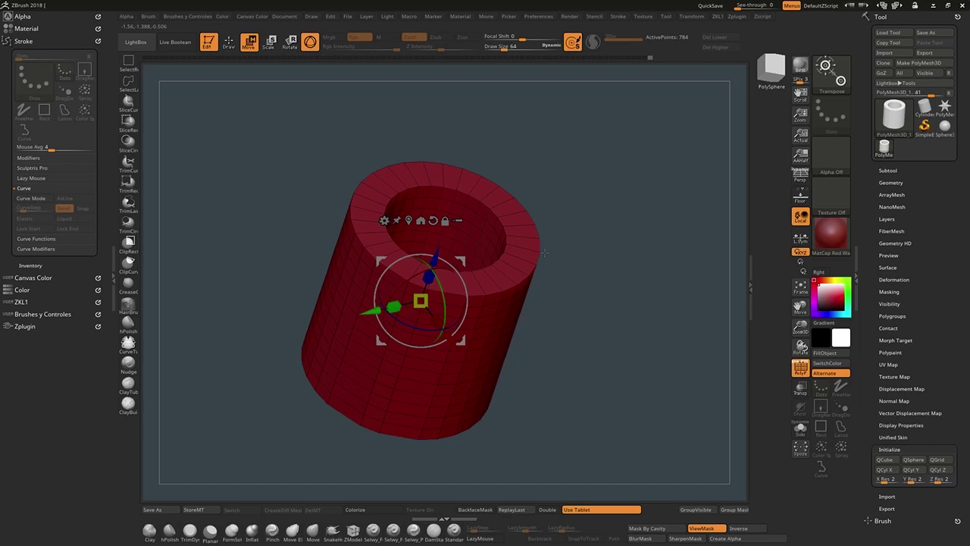
pyautogui.moveTo(543, 272); pyautogui.dragTo(543, 304)
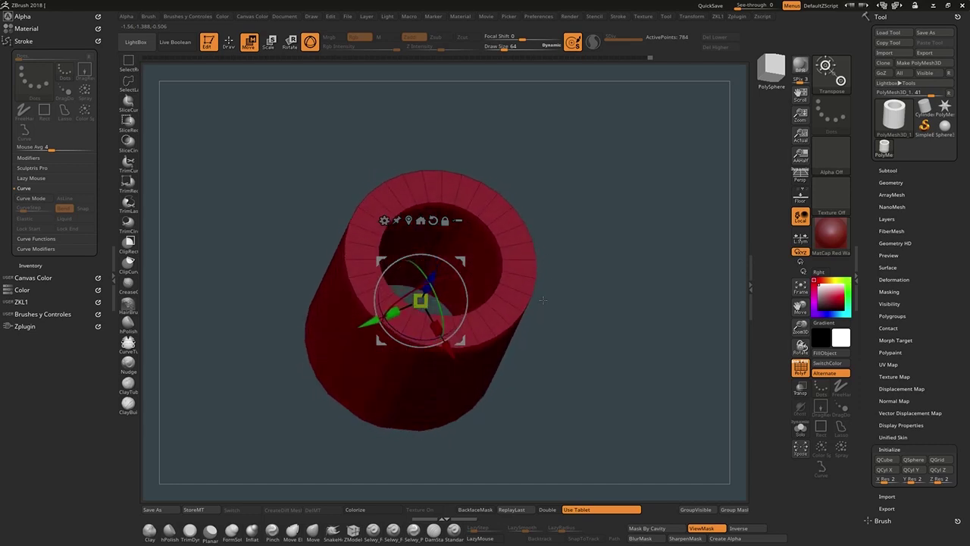
pyautogui.moveTo(543, 301); pyautogui.dragTo(537, 277)
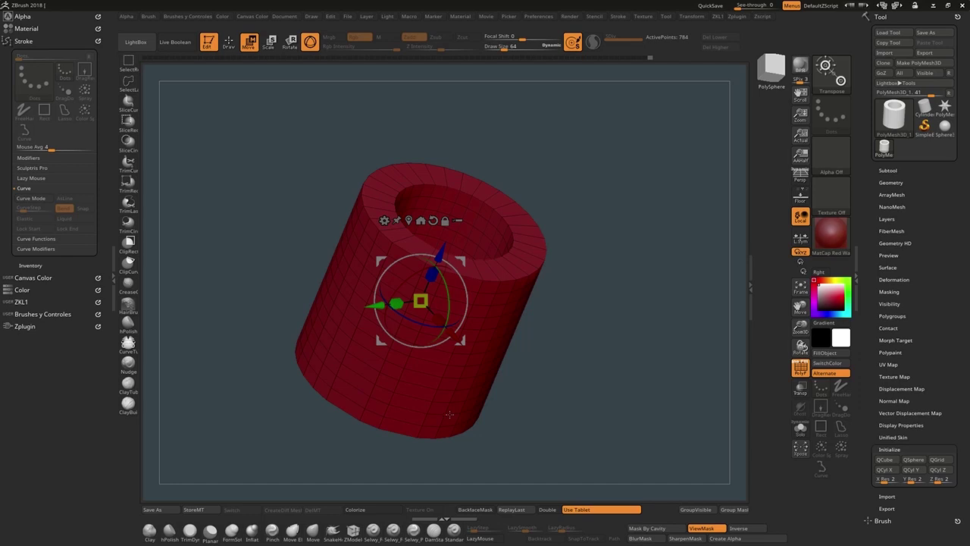
pyautogui.click(384, 220)
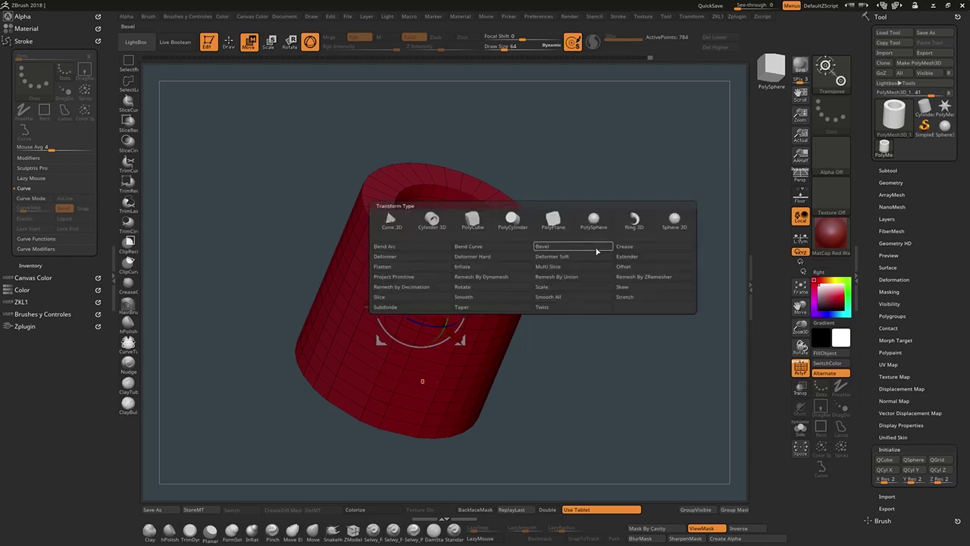